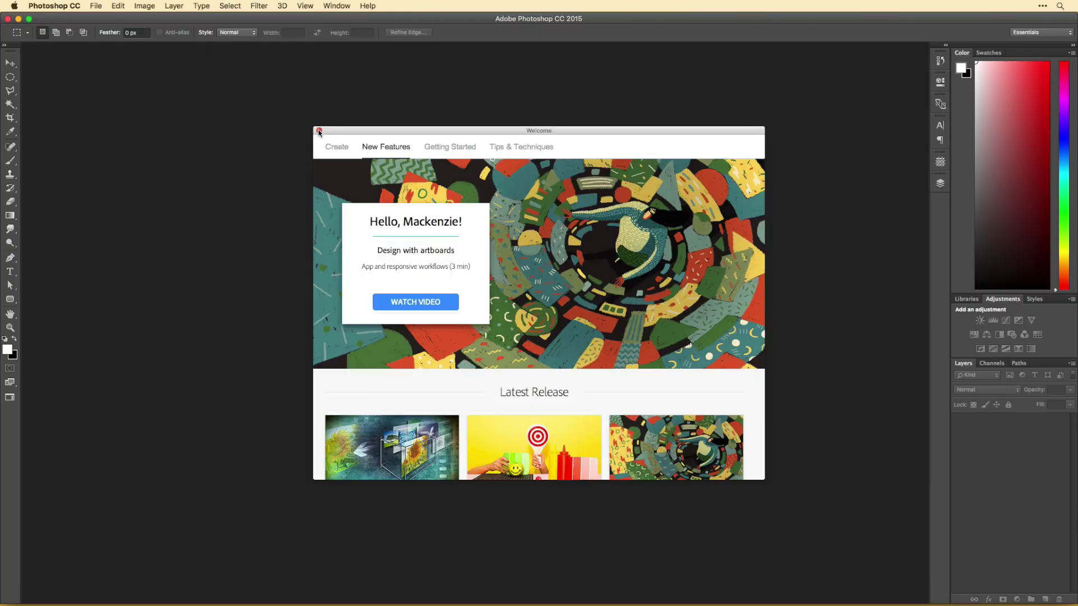
# - Create a new document and place the me.psd portrait at the artboard's lower-left
pyautogui.press('super+n')
pyautogui.press('Return')
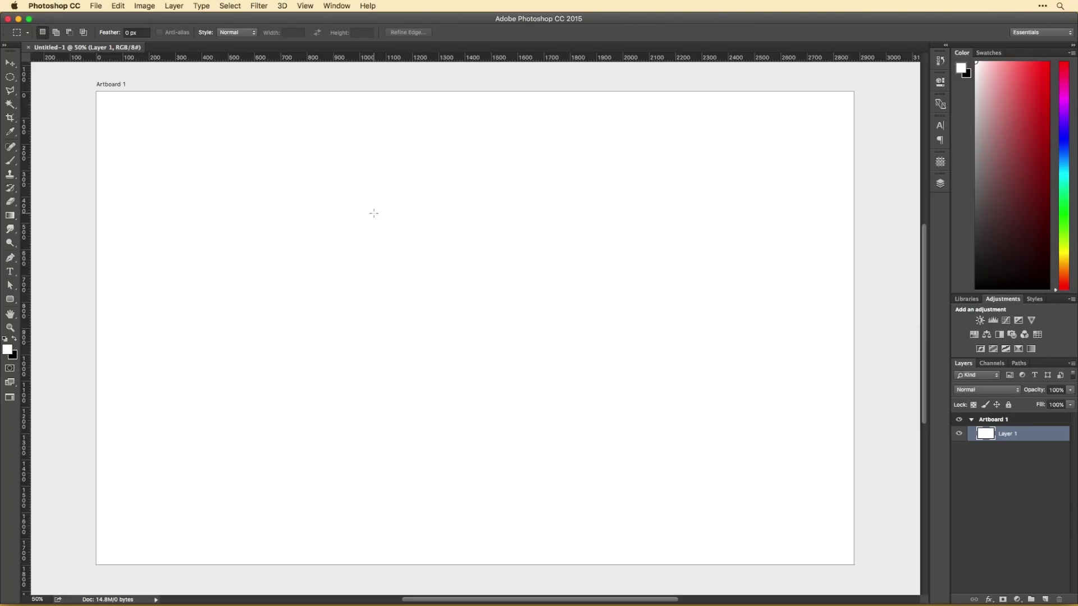
pyautogui.moveTo(836, 480); pyautogui.dragTo(505, 337)
pyautogui.press('Return')
pyautogui.press('v')
pyautogui.moveTo(488, 295)
pyautogui.mouseDown()
pyautogui.moveTo(251, 319)
pyautogui.moveTo(159, 429)
pyautogui.mouseUp()
# - Add centre guides via New Guide Layout and draw a centred rounded rectangle
pyautogui.click(940, 162)
pyautogui.click(857, 270)
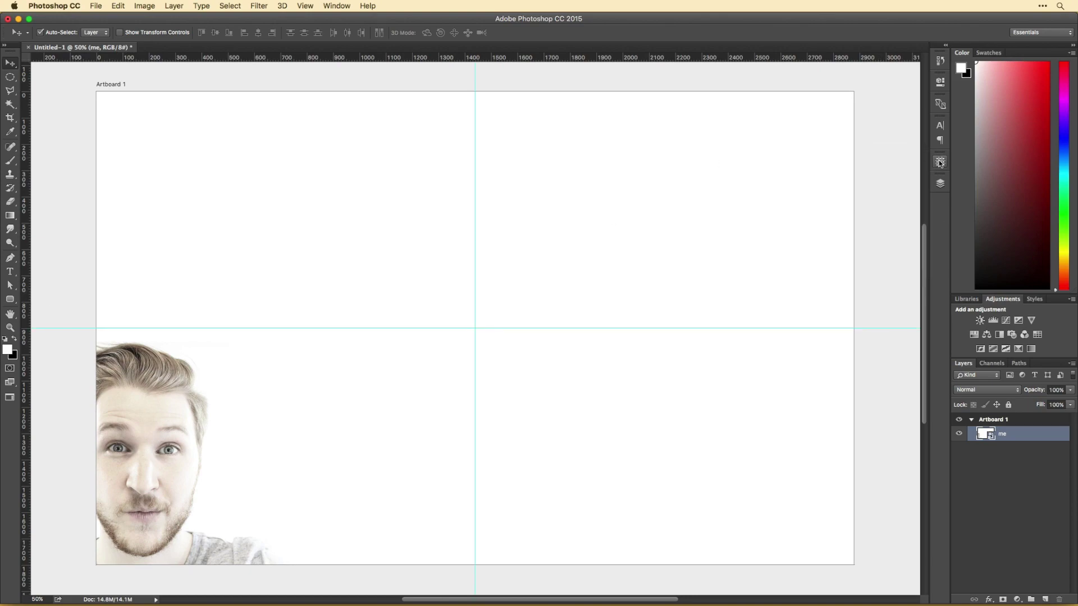
pyautogui.press('u')
pyautogui.moveTo(475, 329); pyautogui.dragTo(690, 466)
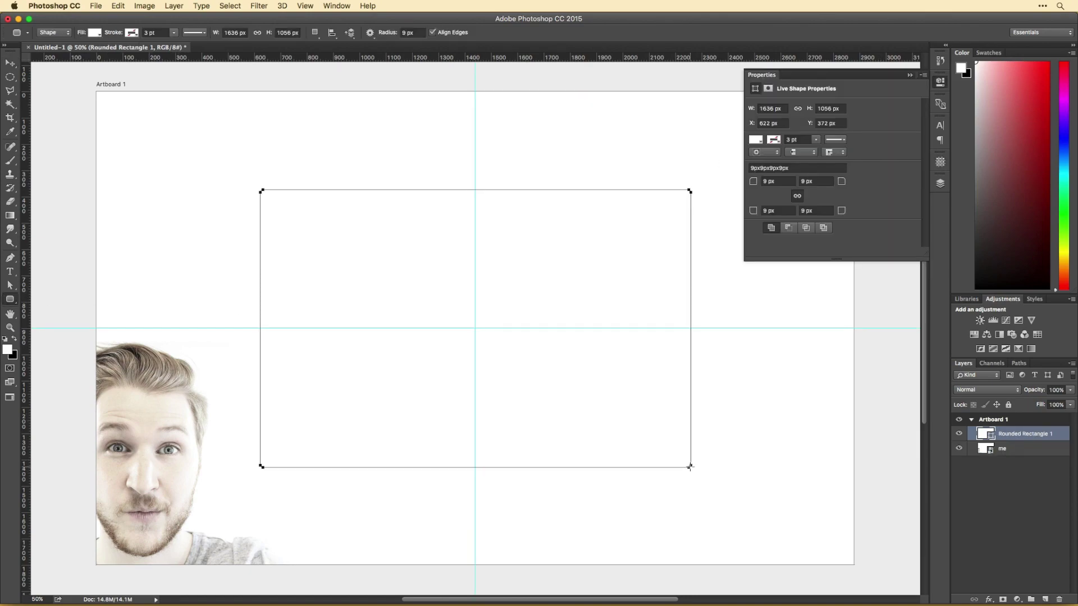
# - Open the mackenziechild.me Videos page in Chrome and widen the browser window slightly
pyautogui.press('super+space')
pyautogui.press('Return')
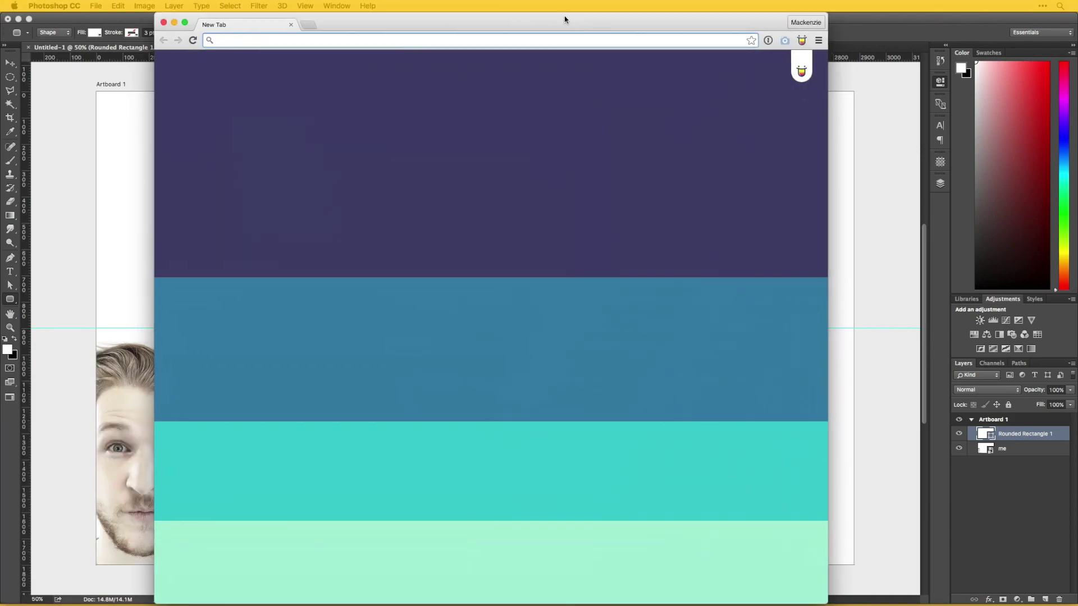
pyautogui.write('mackenziechild.me')
pyautogui.press('Return')
pyautogui.scroll(-10, 409, 469)
pyautogui.click(541, 287)
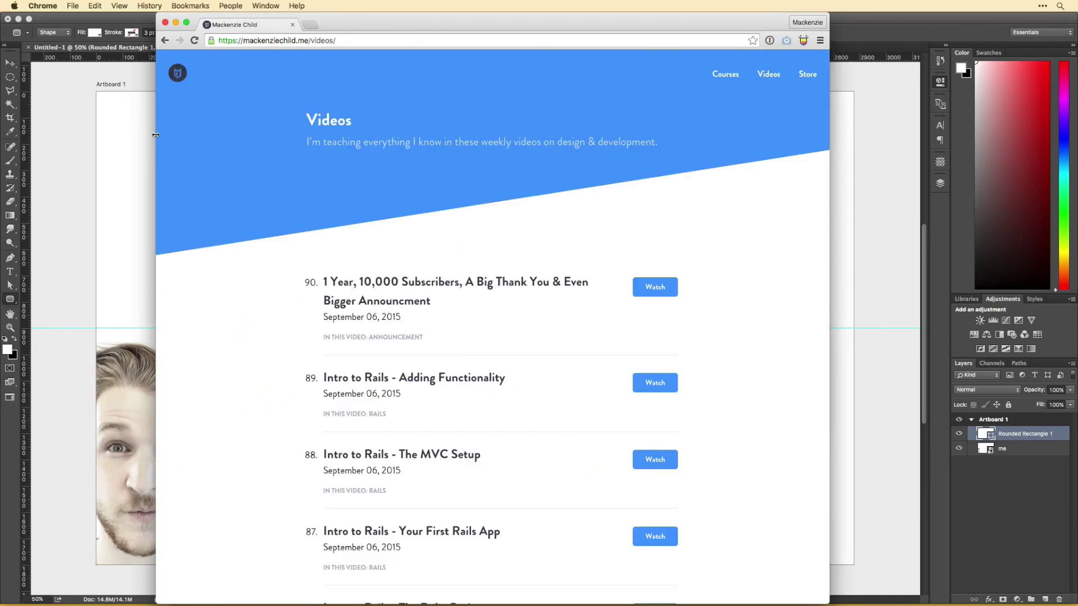
pyautogui.moveTo(156, 136); pyautogui.dragTo(133, 87)
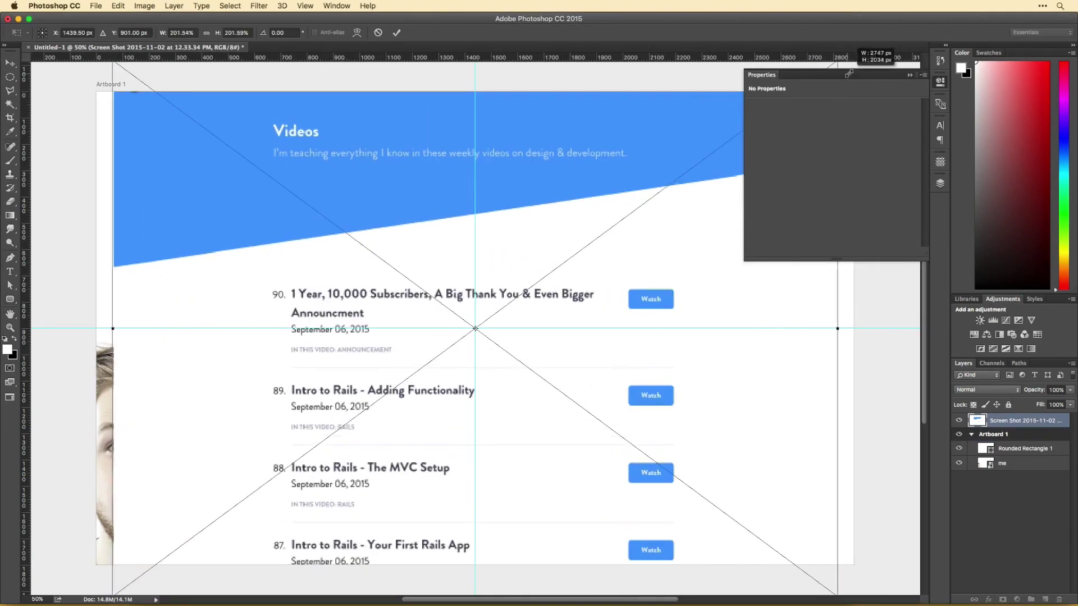
# - Scale the placed screenshot to fill the artboard and place it below the 'me' layer
pyautogui.moveTo(850, 63); pyautogui.dragTo(650, 210)
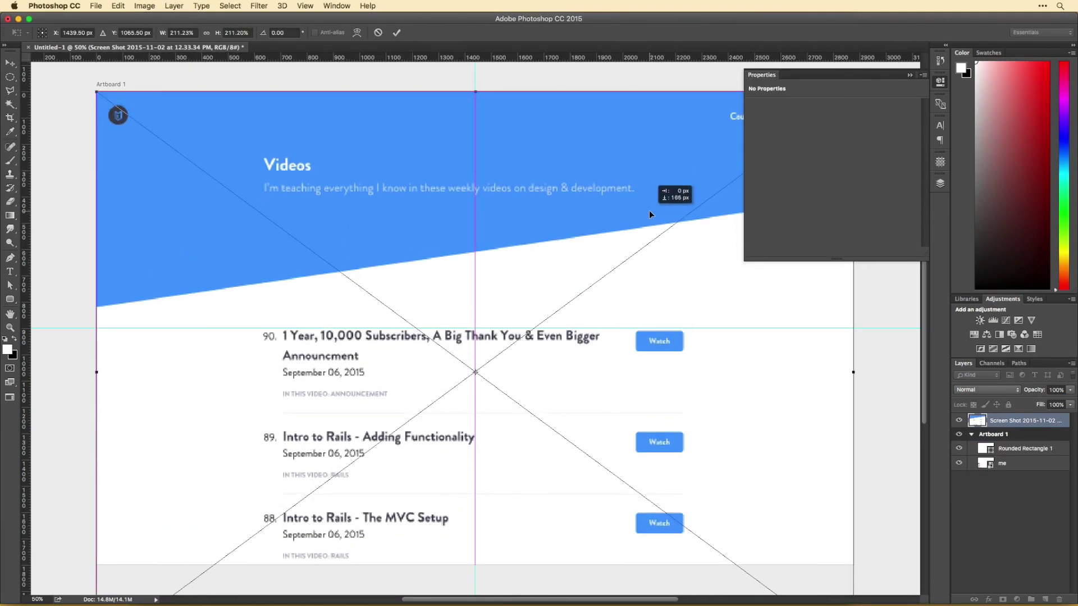
pyautogui.press('Return')
pyautogui.moveTo(1023, 421); pyautogui.dragTo(994, 466)
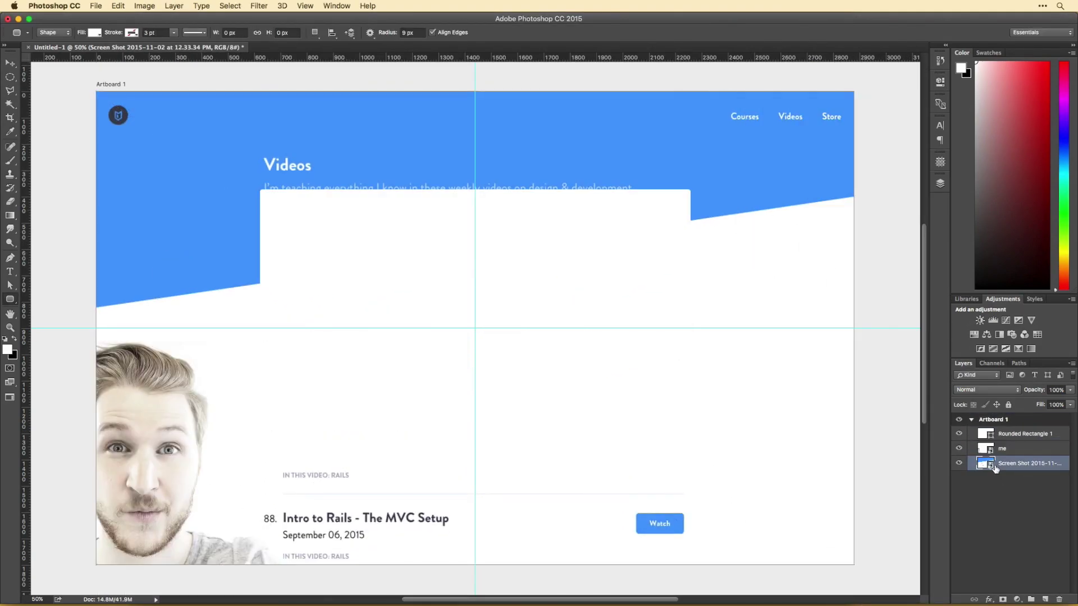
# - Add Layer 1 as an overlay filled with black at 77% opacity
pyautogui.click(1045, 601)
pyautogui.click(118, 6)
pyautogui.click(136, 160)
pyautogui.press('Return')
pyautogui.moveTo(1038, 390); pyautogui.dragTo(1024, 394)
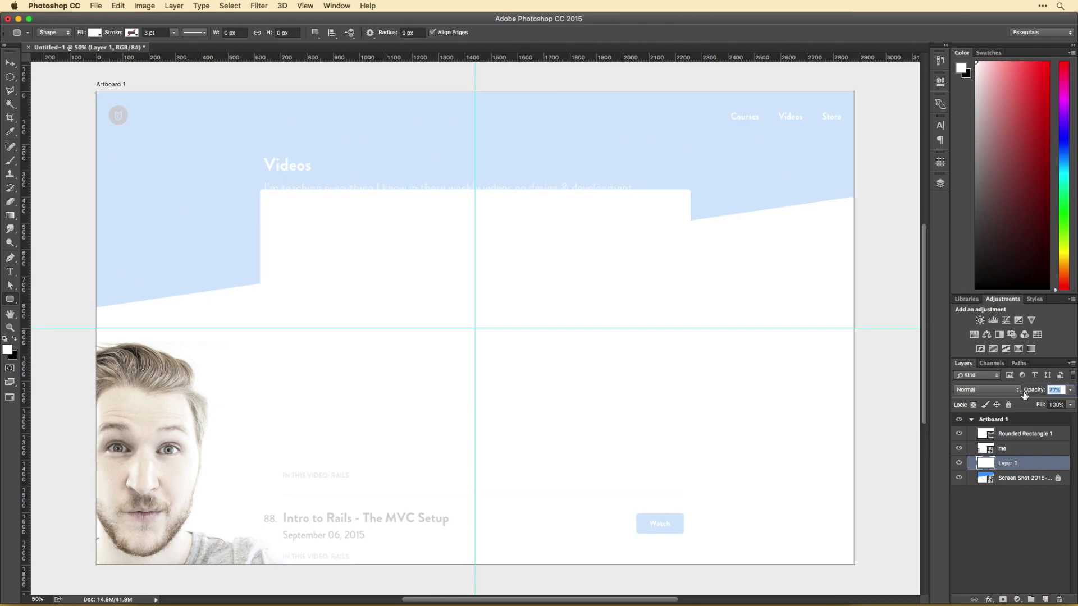
pyautogui.click(118, 6)
pyautogui.click(135, 161)
pyautogui.click(661, 312)
pyautogui.click(661, 289)
pyautogui.click(750, 313)
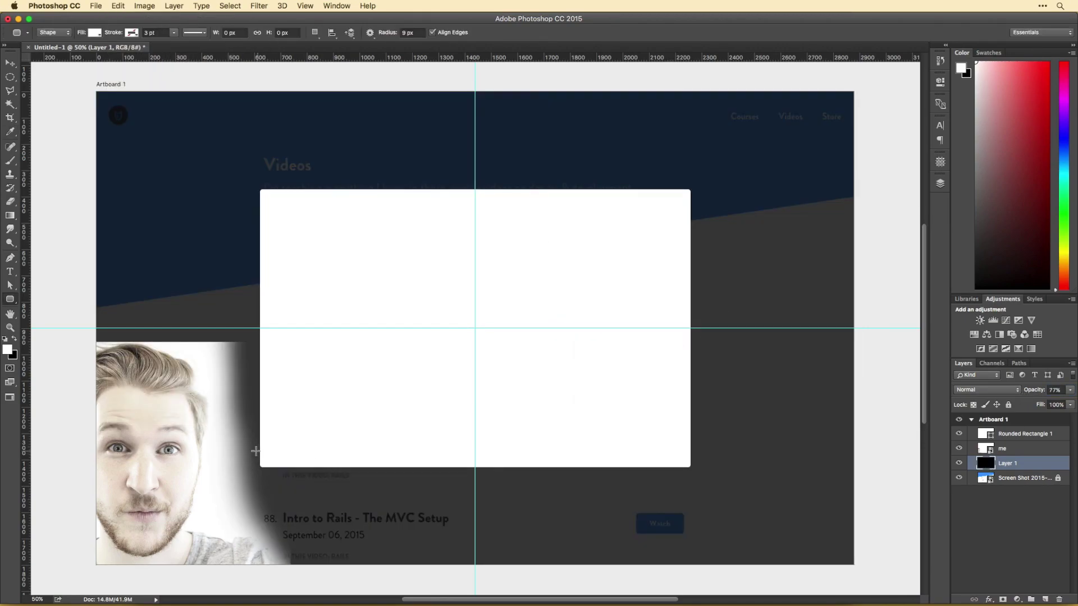
# - Raise the portrait above the rectangle, adjust the overlay opacity, and hide 'me'
pyautogui.press('v')
pyautogui.moveTo(254, 450); pyautogui.dragTo(522, 320)
pyautogui.hotkey('ctrl', ']')
pyautogui.moveTo(591, 310); pyautogui.dragTo(581, 324)
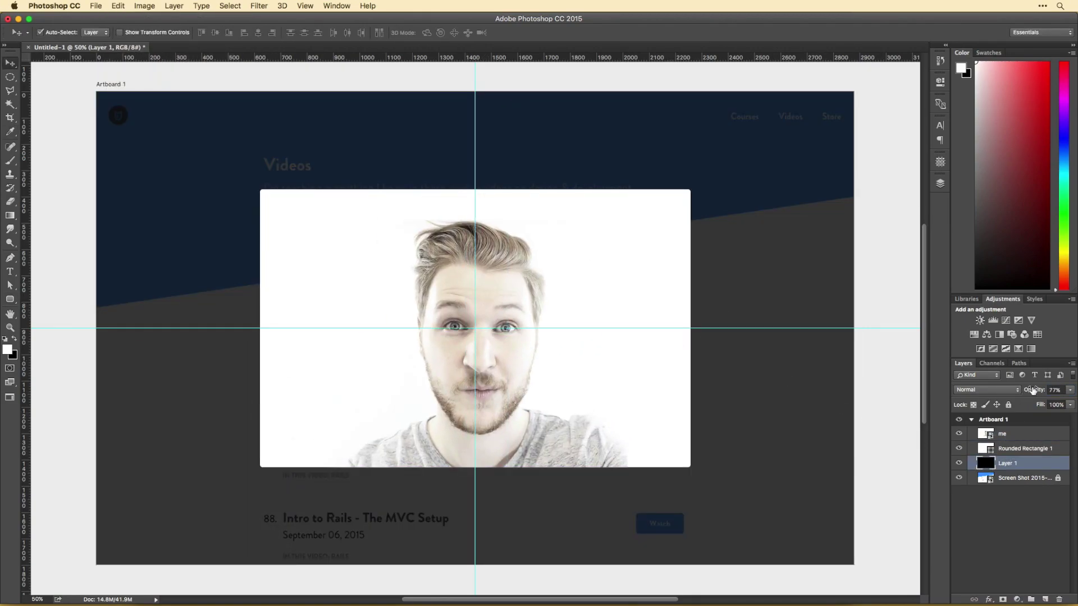
pyautogui.moveTo(1032, 390); pyautogui.dragTo(1001, 390)
pyautogui.click(958, 433)
# - Give the rounded rectangle a Drop Shadow layer style
pyautogui.doubleClick(1044, 449)
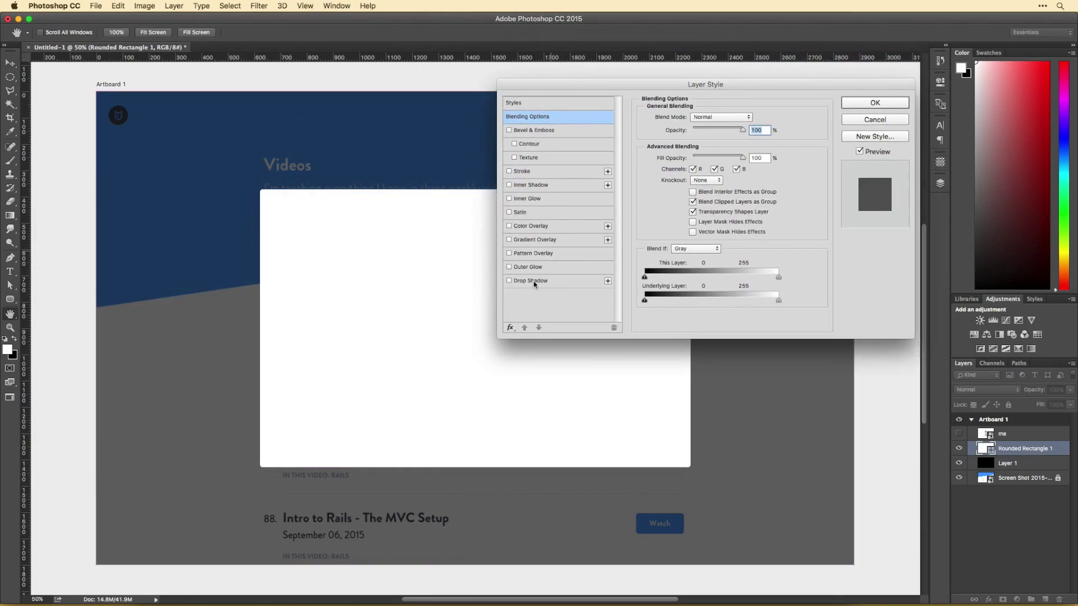
pyautogui.click(531, 280)
pyautogui.click(696, 191)
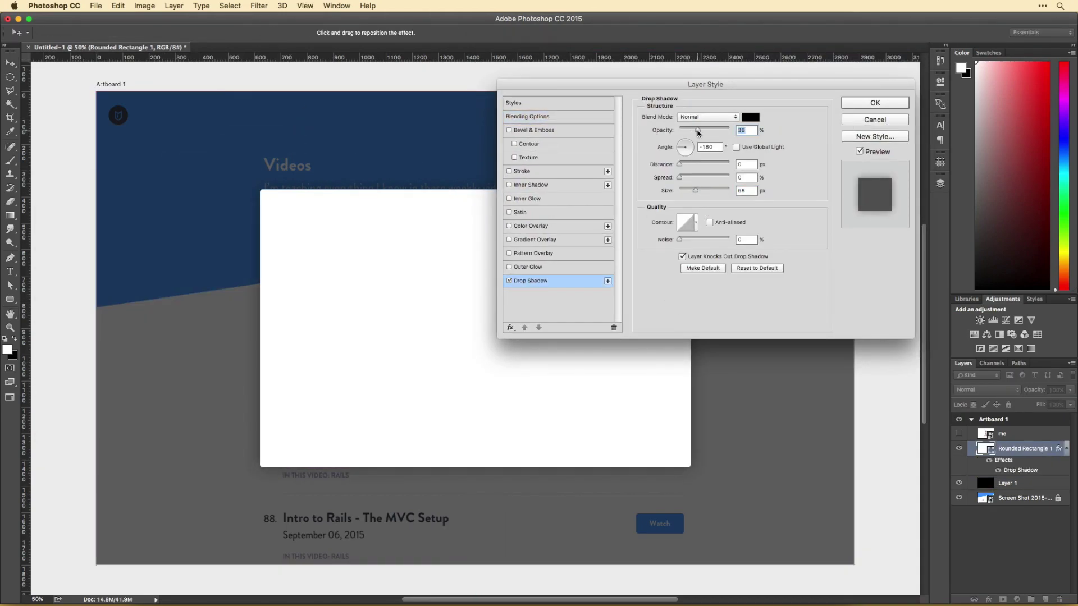
pyautogui.press('Return')
# - Show the 'me' portrait, clip it into the rectangle, and enlarge it to fit
pyautogui.click(958, 432)
pyautogui.click(1011, 433)
pyautogui.hotkey('ctrl', 'alt', 'g')
pyautogui.hotkey('ctrl', 't')
pyautogui.moveTo(472, 324)
pyautogui.mouseDown()
pyautogui.moveTo(696, 336)
pyautogui.moveTo(766, 301)
pyautogui.mouseUp()
pyautogui.moveTo(472, 354)
pyautogui.mouseDown()
pyautogui.moveTo(477, 339)
pyautogui.moveTo(517, 368)
pyautogui.moveTo(471, 370)
pyautogui.mouseUp()
pyautogui.press('Return')
# - Add a layer mask to the portrait, move it lower, and start a heading text layer
pyautogui.click(1016, 600)
pyautogui.press('b')
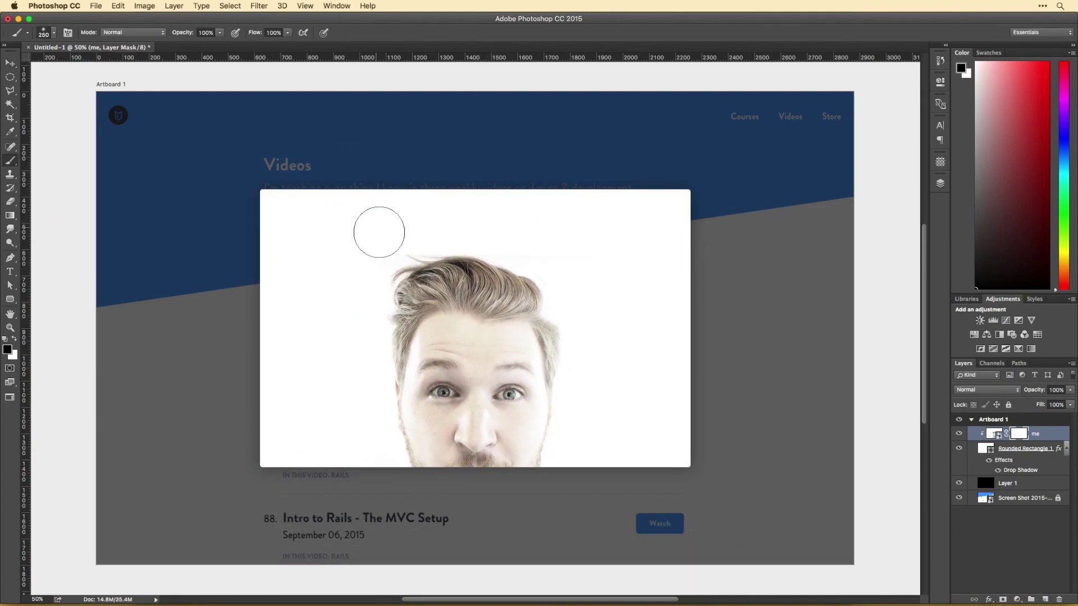
pyautogui.press('v')
pyautogui.moveTo(480, 287); pyautogui.dragTo(485, 339)
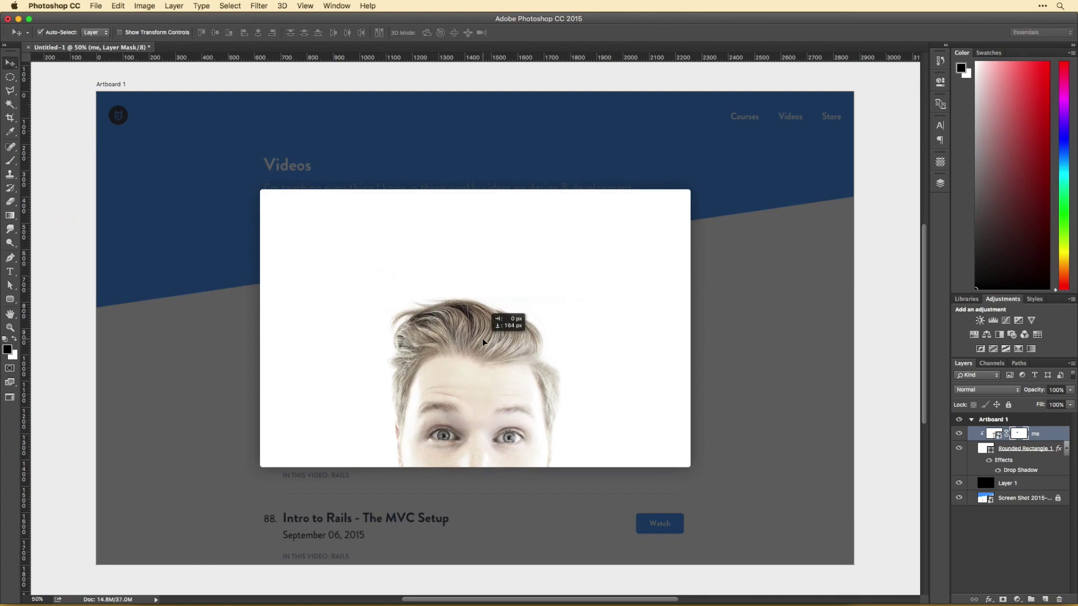
pyautogui.press('t')
pyautogui.click(288, 238)
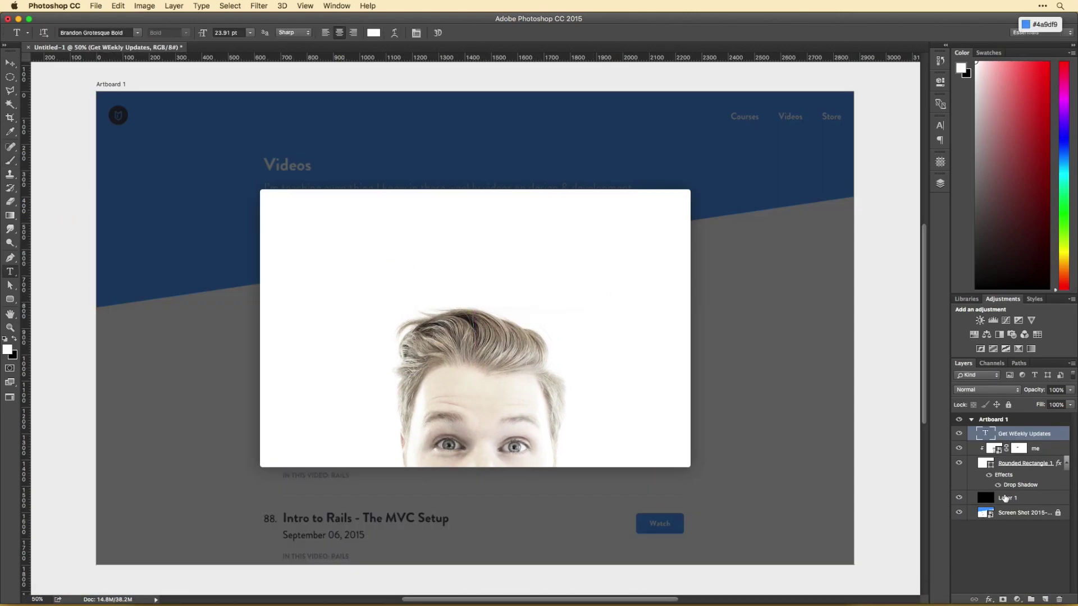
# - Make the 'Get Weekly Updates' heading blue and much larger
pyautogui.write('#4a9df9')
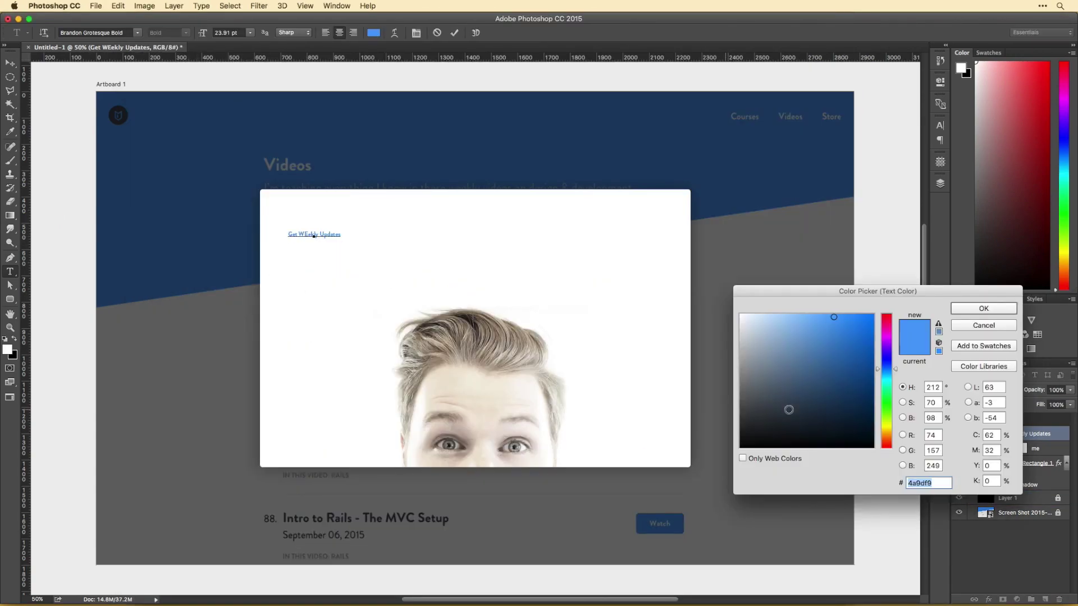
pyautogui.press('Return')
pyautogui.moveTo(202, 32); pyautogui.dragTo(286, 32)
# - Centre the heading atop the modal and draw a small button-sized rounded rectangle below
pyautogui.hotkey('ctrl', 'Return')
pyautogui.press('v')
pyautogui.moveTo(305, 231); pyautogui.dragTo(462, 247)
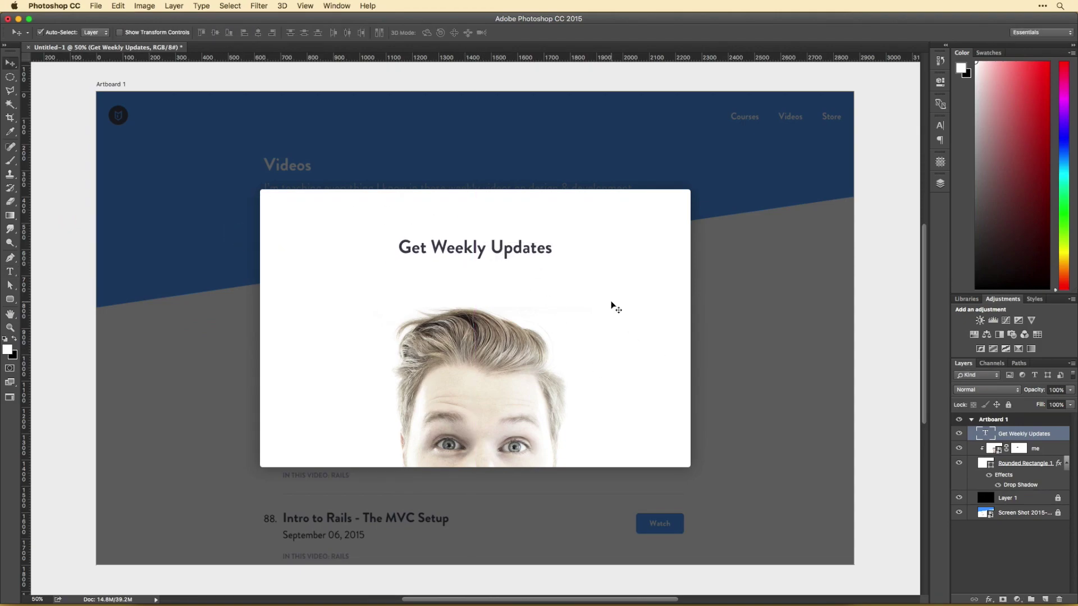
pyautogui.press('u')
pyautogui.moveTo(439, 378)
pyautogui.mouseDown()
pyautogui.moveTo(482, 404)
pyautogui.moveTo(511, 402)
pyautogui.mouseUp()
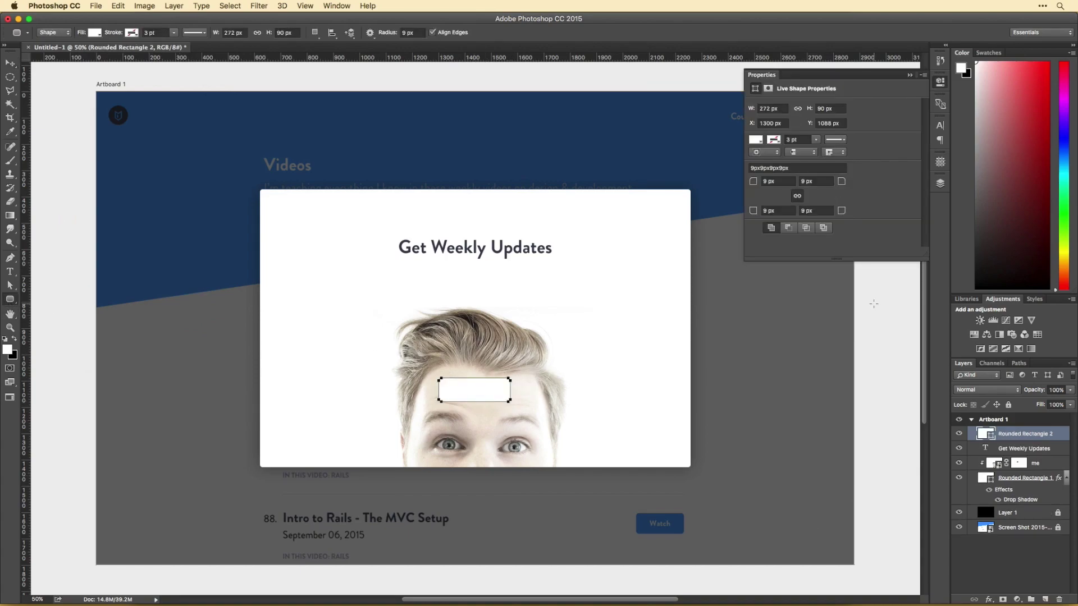
# - Fill the small rectangle blue, move it below the heading, and hide the portrait
pyautogui.doubleClick(984, 433)
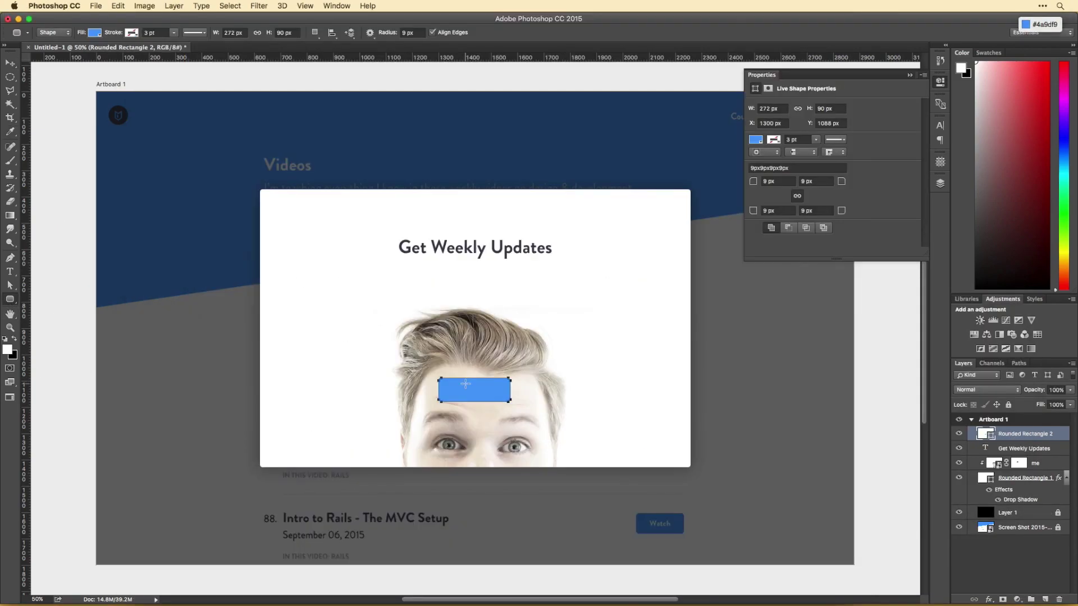
pyautogui.press('Return')
pyautogui.press('v')
pyautogui.moveTo(481, 404); pyautogui.dragTo(489, 296)
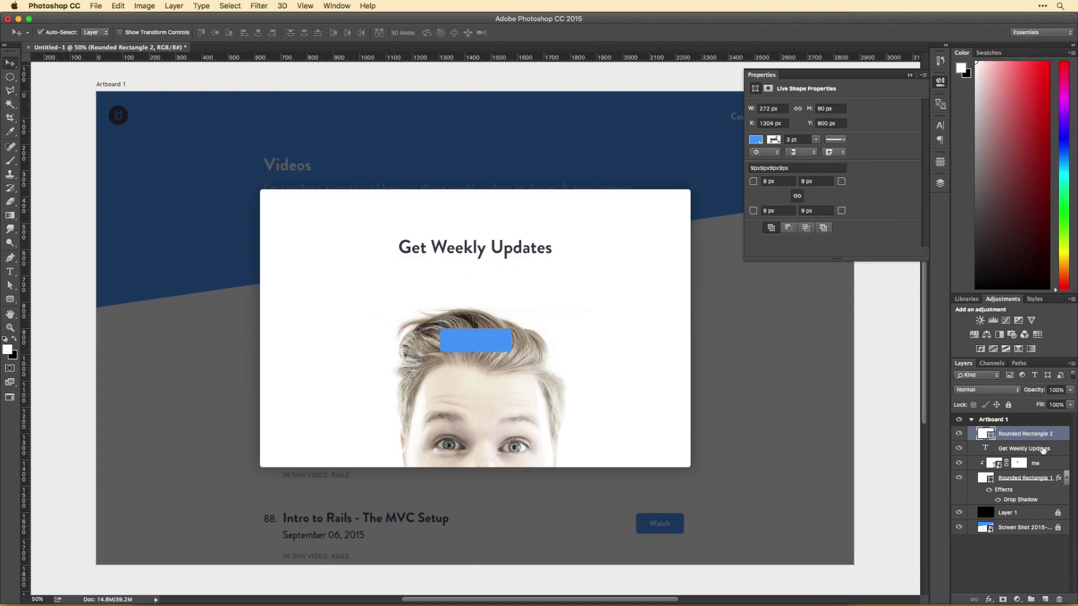
pyautogui.click(959, 464)
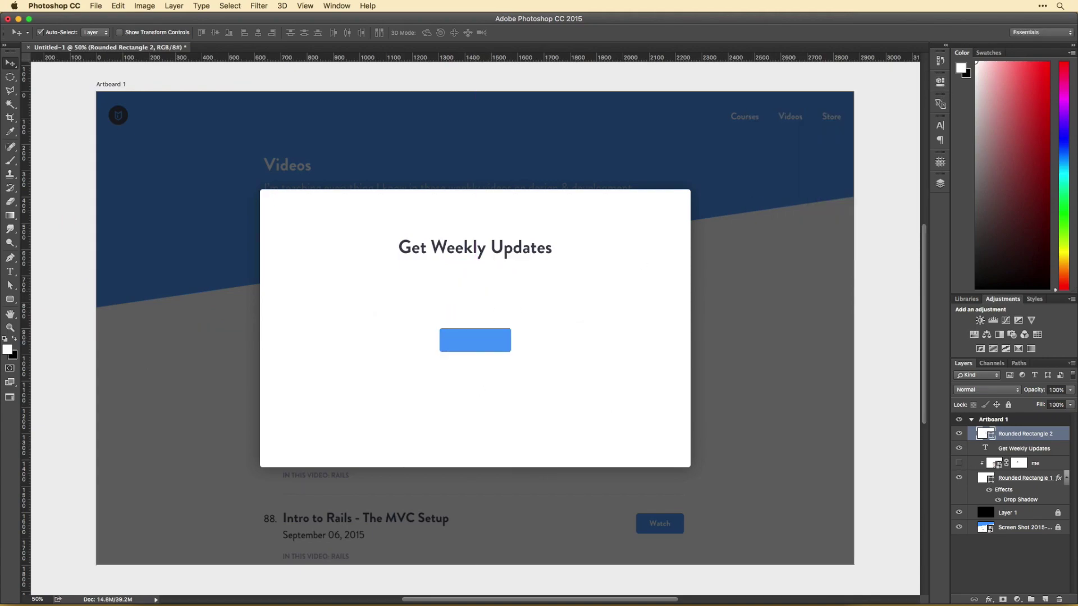
# - Copy the button into a wider bar and fill that field bar white
pyautogui.moveTo(470, 340)
pyautogui.mouseDown()
pyautogui.moveTo(442, 296)
pyautogui.moveTo(530, 294)
pyautogui.mouseUp()
pyautogui.hotkey('ctrl', 't')
pyautogui.press('Return')
pyautogui.moveTo(405, 293); pyautogui.dragTo(411, 293)
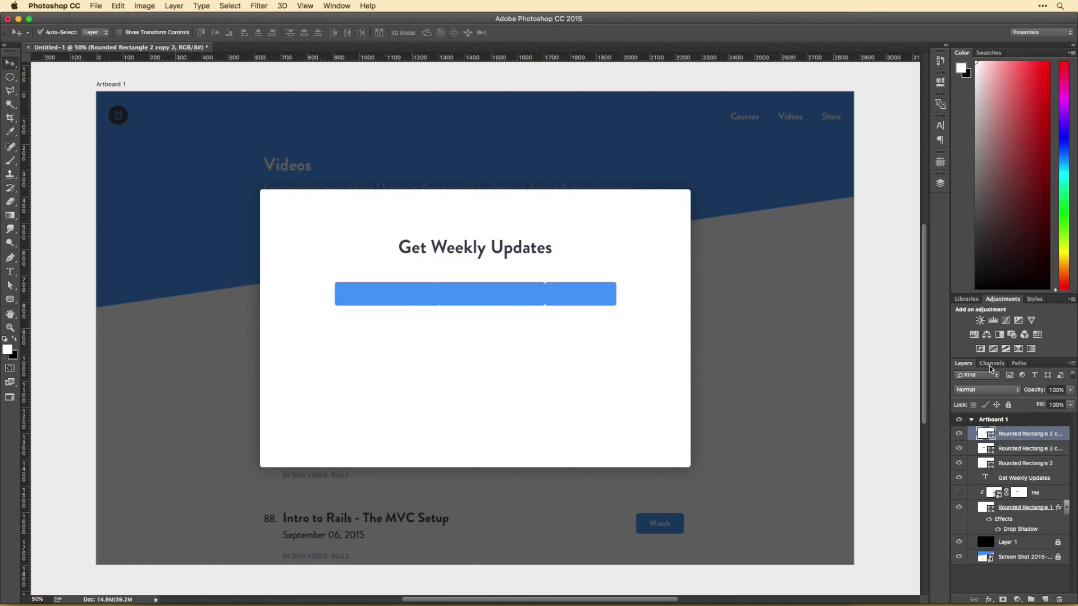
pyautogui.doubleClick(985, 434)
pyautogui.click(659, 267)
pyautogui.press('Return')
# - Outline the field box with a 2 px #eef2f5 stroke
pyautogui.doubleClick(1044, 433)
pyautogui.click(522, 171)
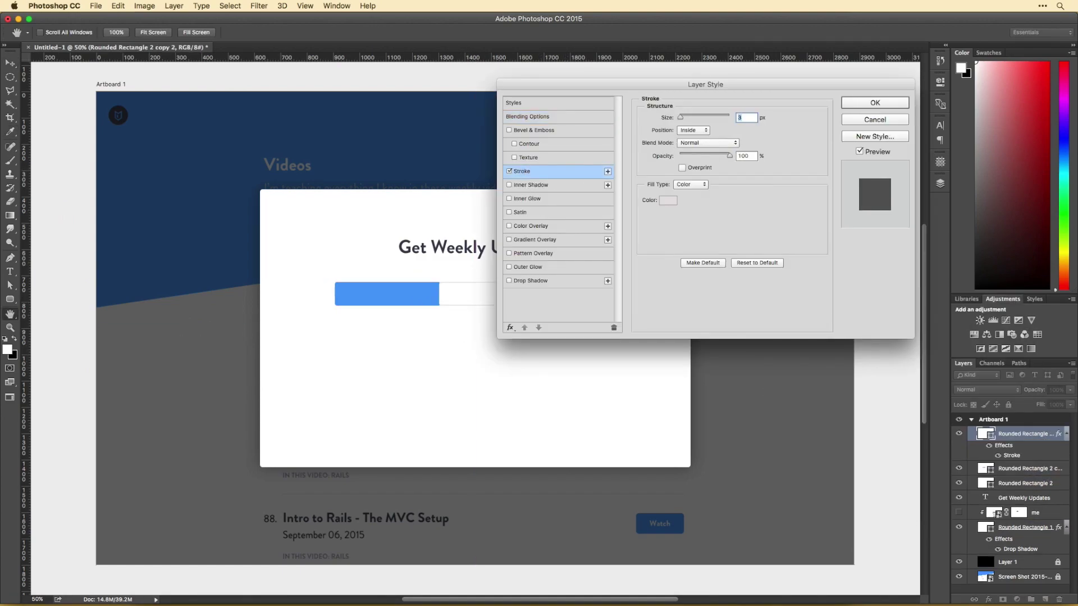
pyautogui.click(668, 201)
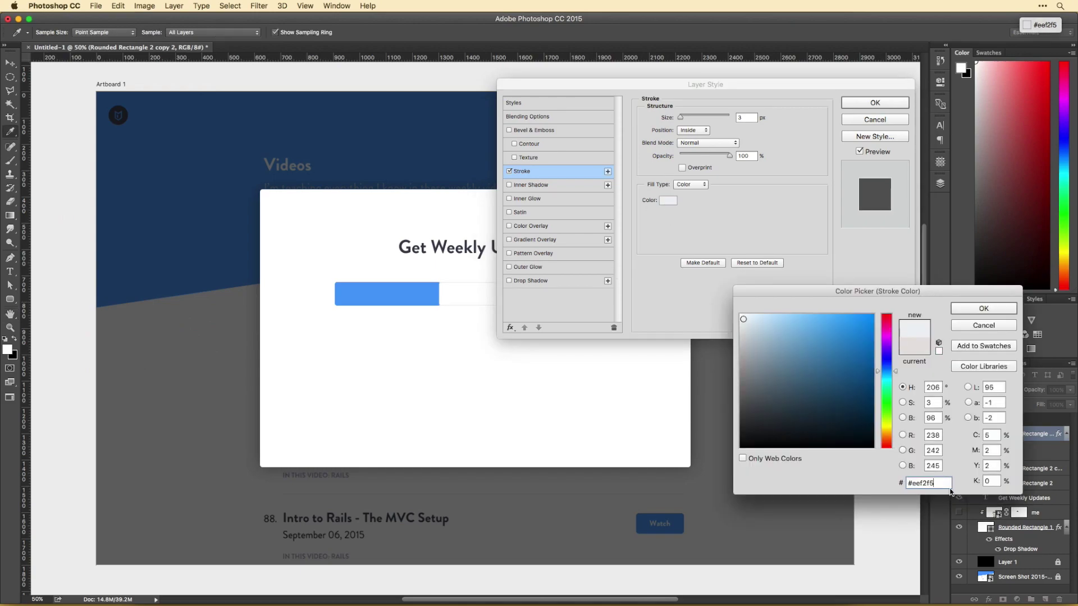
pyautogui.press('Return')
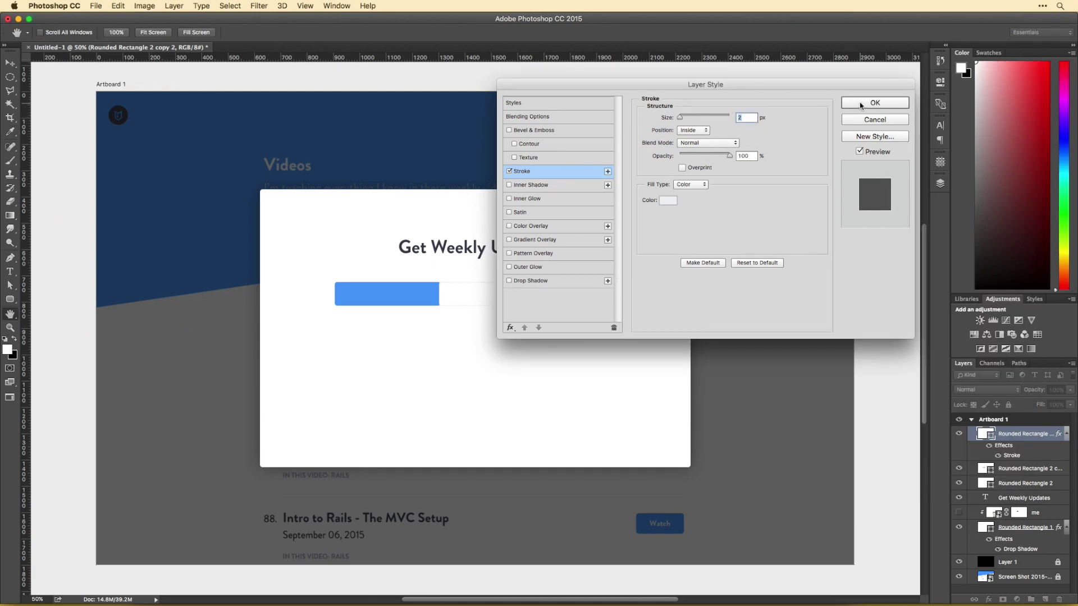
pyautogui.click(861, 104)
# - Duplicate the stroked box into the middle field slot and confirm its stroke settings
pyautogui.press('v')
pyautogui.moveTo(429, 296); pyautogui.dragTo(532, 296)
pyautogui.click(1007, 517)
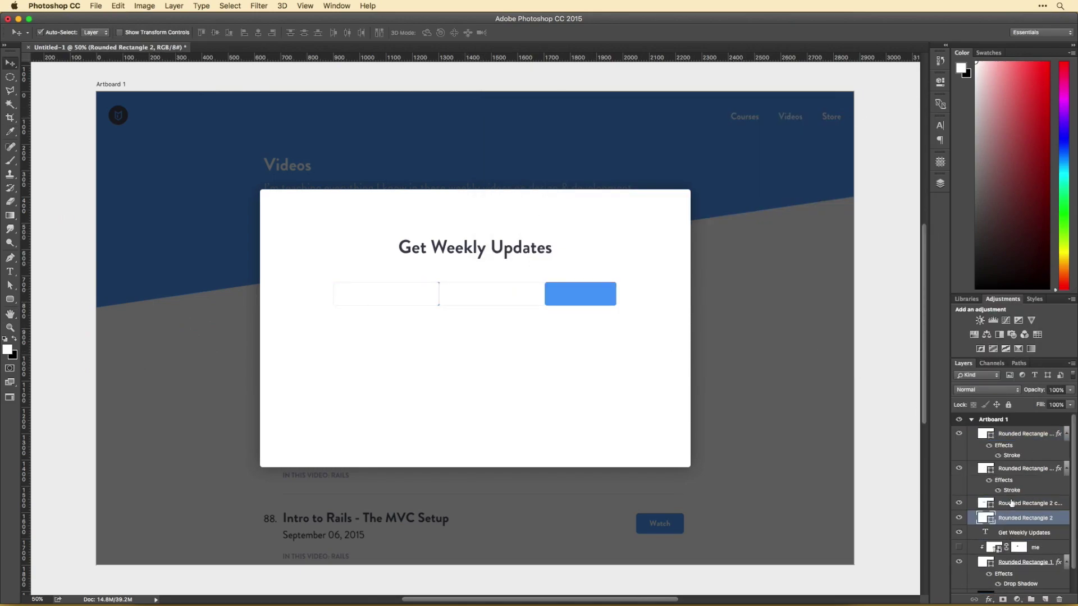
pyautogui.doubleClick(1010, 490)
pyautogui.click(668, 200)
pyautogui.press('Return')
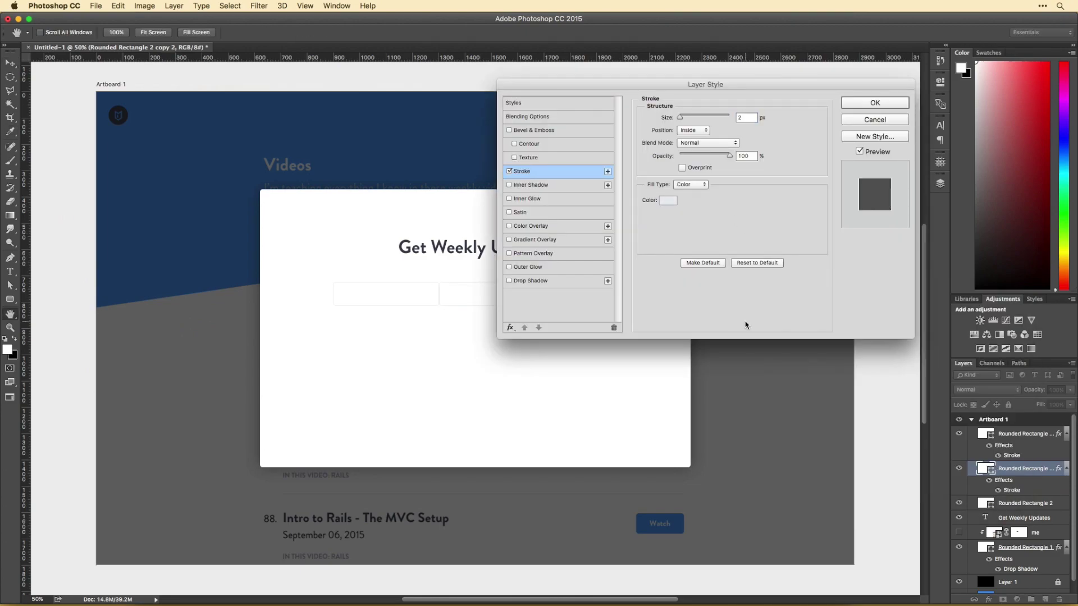
pyautogui.press('Return')
# - Add 'First name' placeholder text in Avenir Next Medium and move its layer to the top
pyautogui.press('t')
pyautogui.click(334, 248)
pyautogui.write('First name')
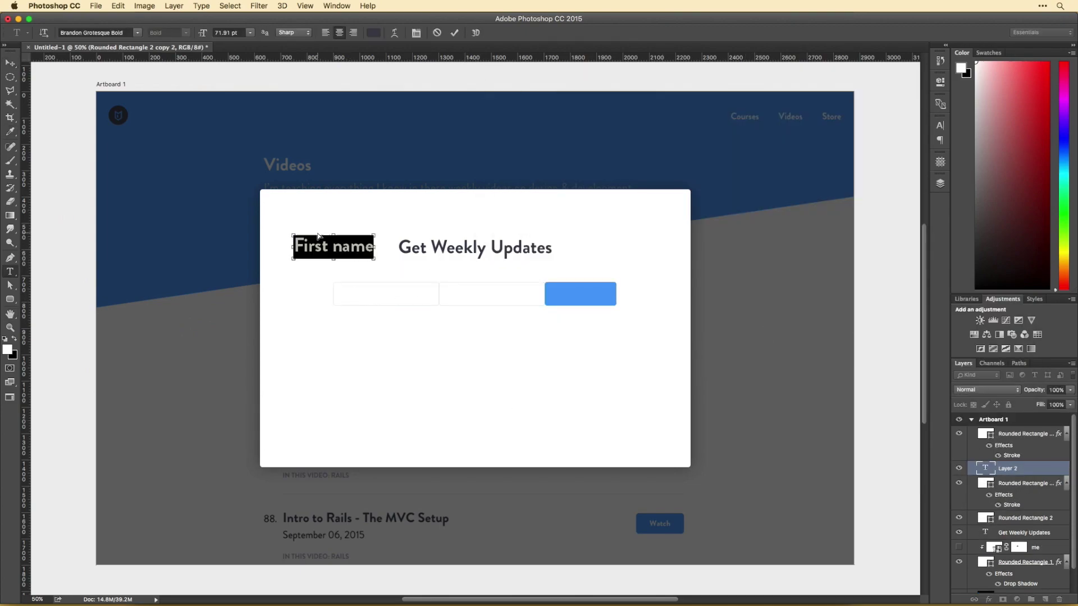
pyautogui.click(138, 32)
pyautogui.click(102, 85)
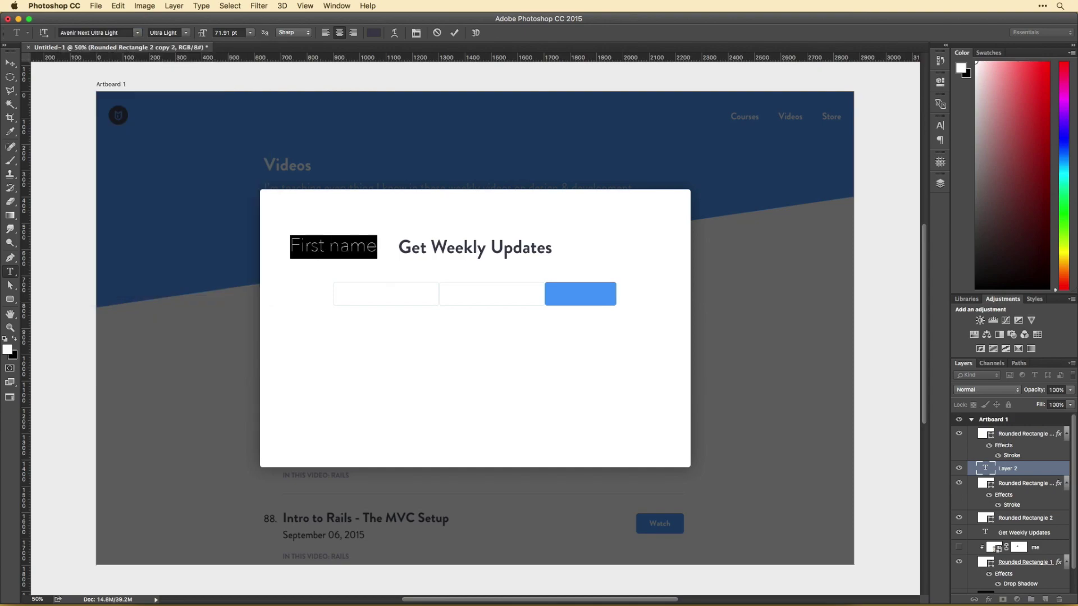
pyautogui.click(173, 32)
pyautogui.click(177, 60)
pyautogui.hotkey('ctrl', 'Return')
pyautogui.press('v')
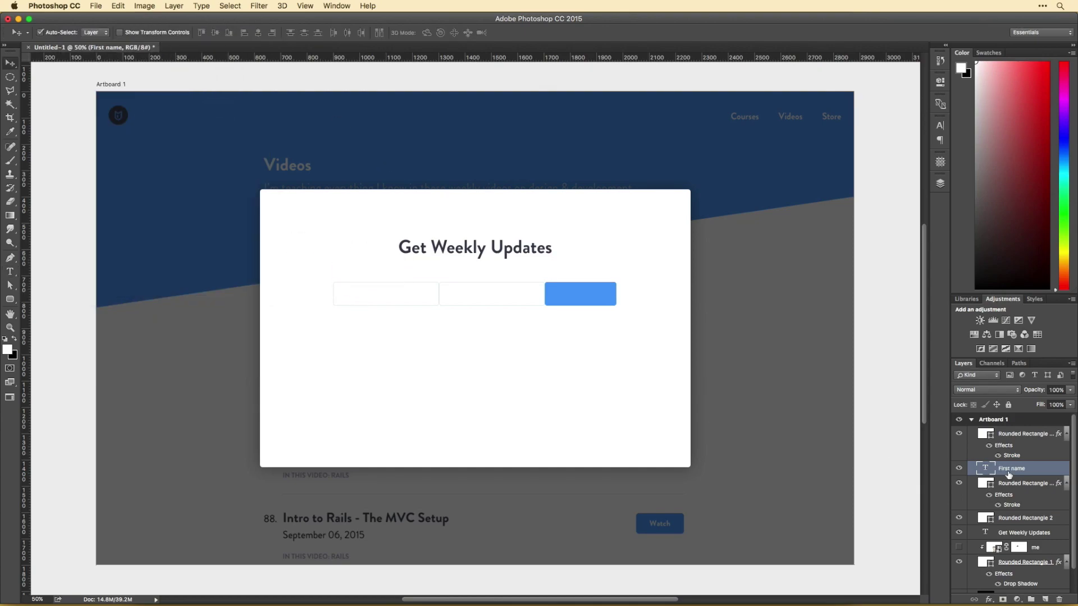
pyautogui.moveTo(1009, 474); pyautogui.dragTo(1009, 427)
# - Copy the placeholder into the second field and change it to 'Email Address'
pyautogui.moveTo(365, 295); pyautogui.dragTo(461, 295)
pyautogui.doubleClick(460, 295)
pyautogui.write('Email Address')
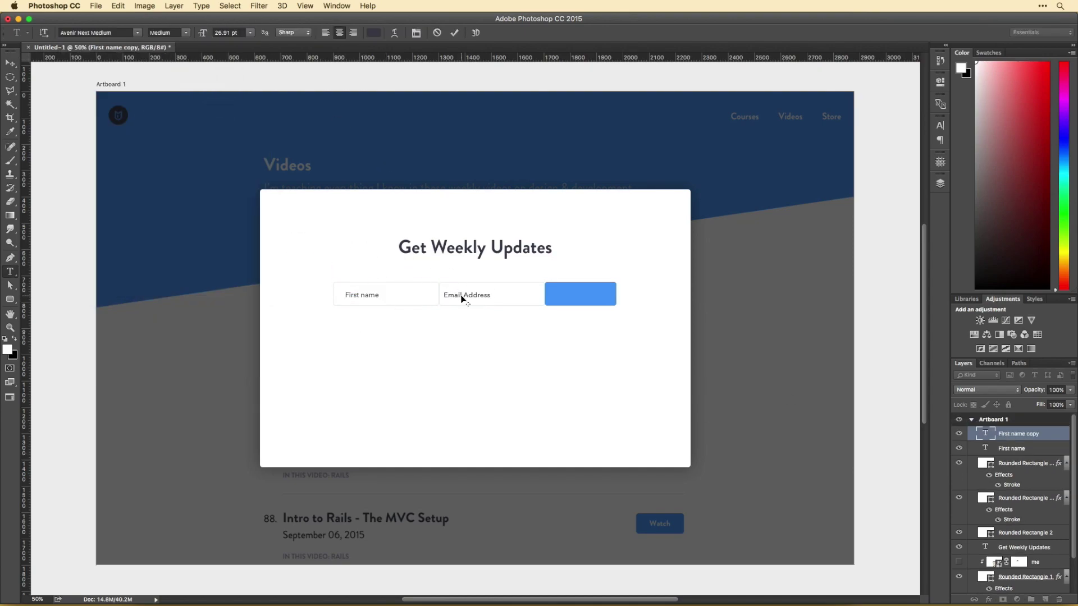
pyautogui.hotkey('ctrl', 'Return')
pyautogui.press('v')
# - Check the field boxes and the email box's stroke colour, then select the blue button
pyautogui.click(589, 301)
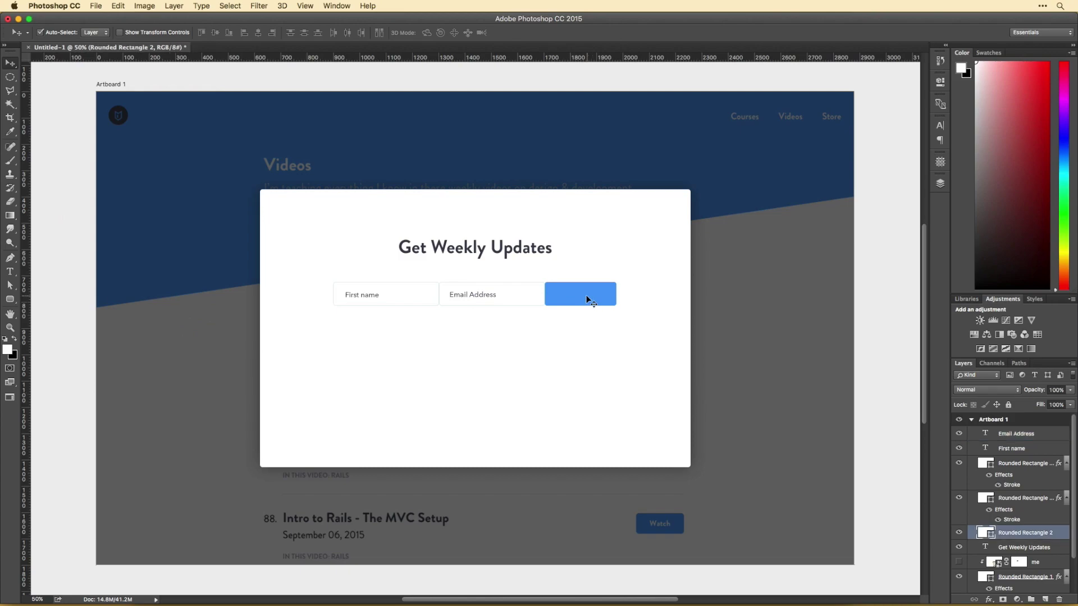
pyautogui.click(444, 289)
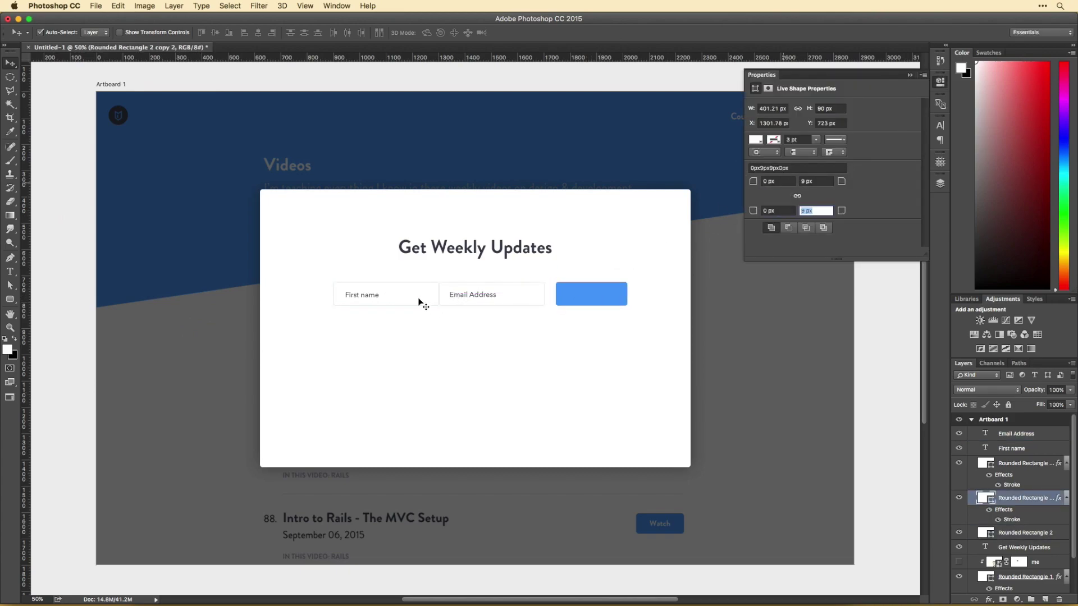
pyautogui.click(421, 303)
pyautogui.doubleClick(1011, 520)
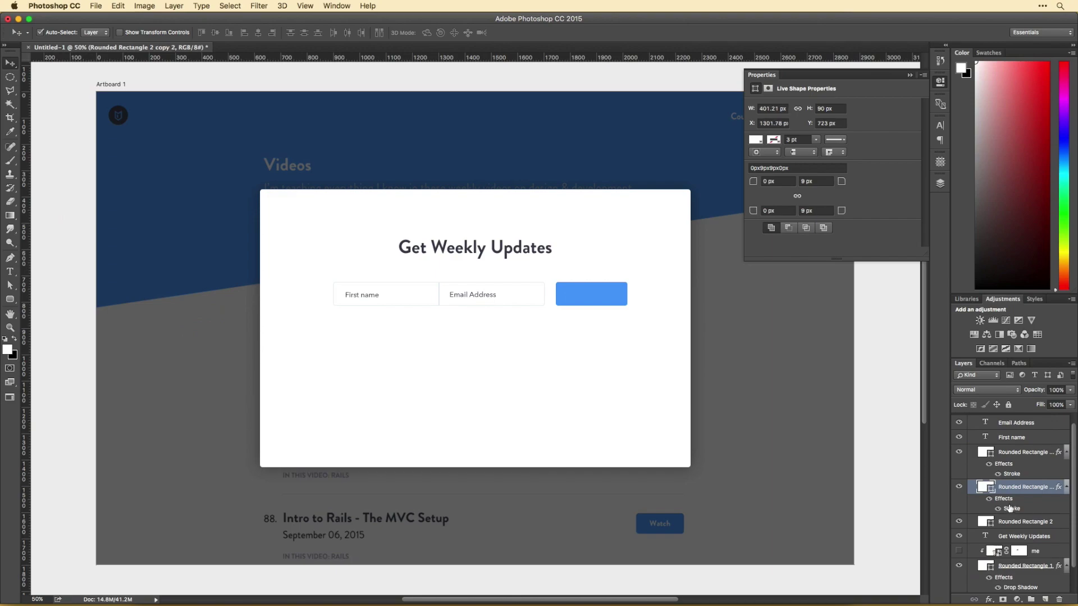
pyautogui.click(666, 200)
pyautogui.press('Return')
pyautogui.press('Return')
pyautogui.click(591, 293)
# - Turn on a Drop Shadow for the button, coloured with the button's blue
pyautogui.doubleClick(592, 293)
pyautogui.moveTo(454, 184); pyautogui.dragTo(243, 172)
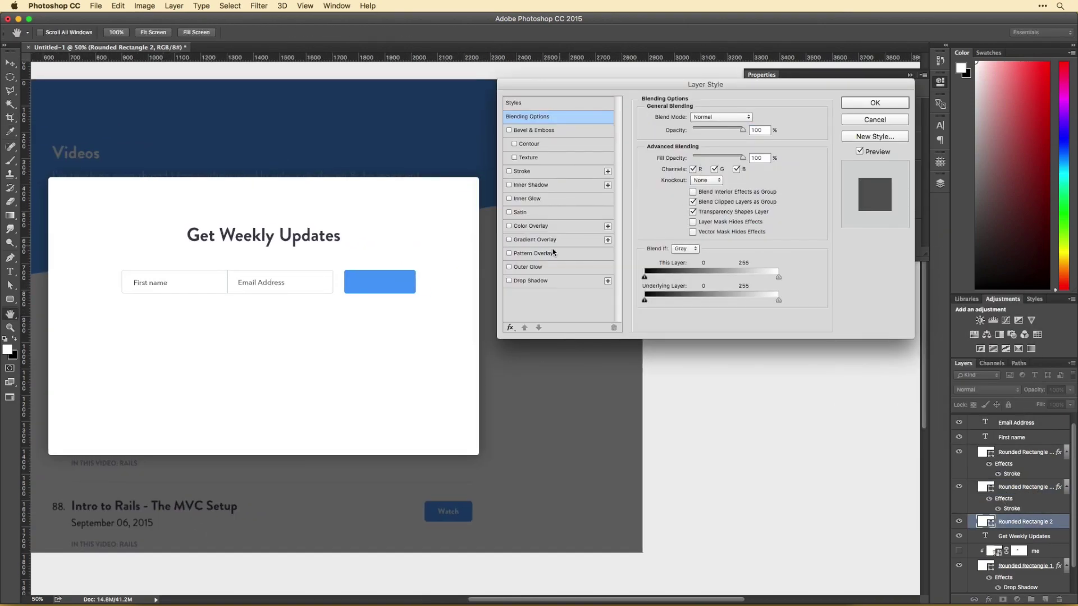
pyautogui.click(531, 281)
pyautogui.click(750, 117)
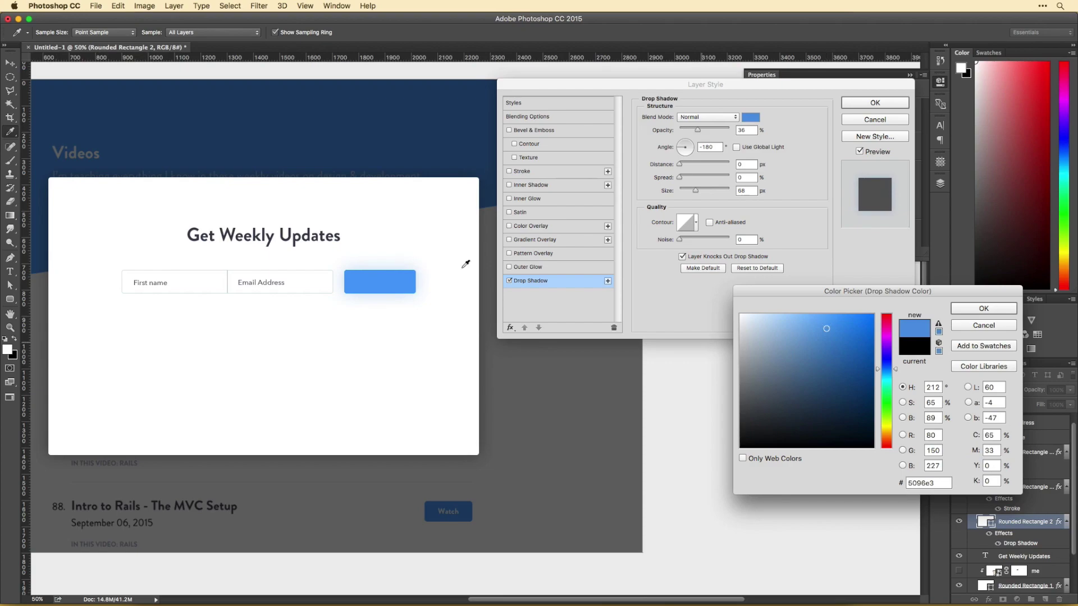
# - Adjust the shadow's opacity, distance and size, then round the button into a 45 px-radius circle
pyautogui.press('Return')
pyautogui.moveTo(697, 130); pyautogui.dragTo(706, 130)
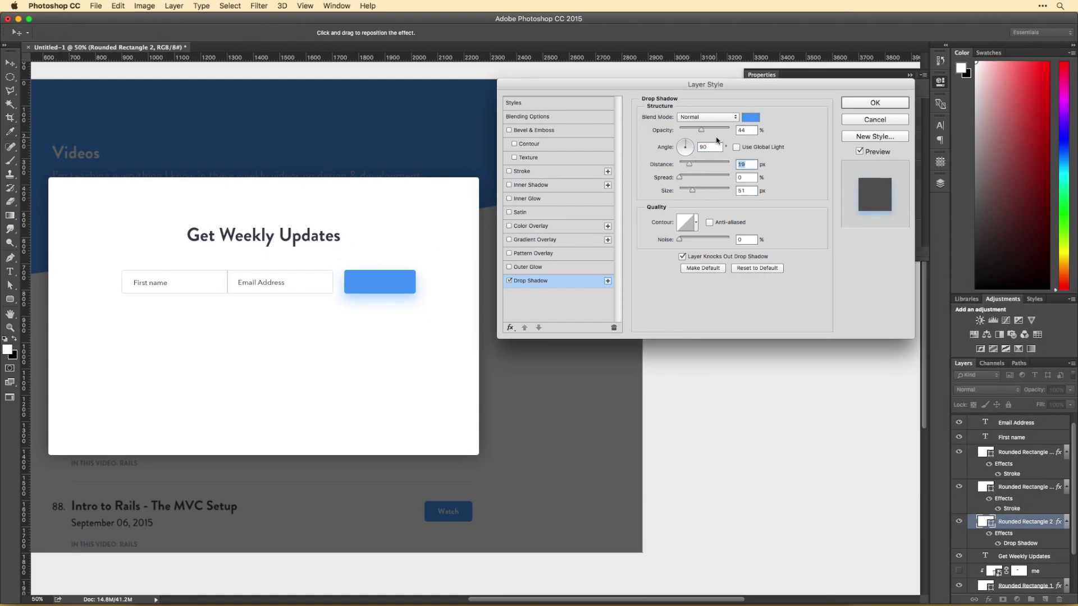
pyautogui.press('Return')
pyautogui.write('69')
pyautogui.press('Return')
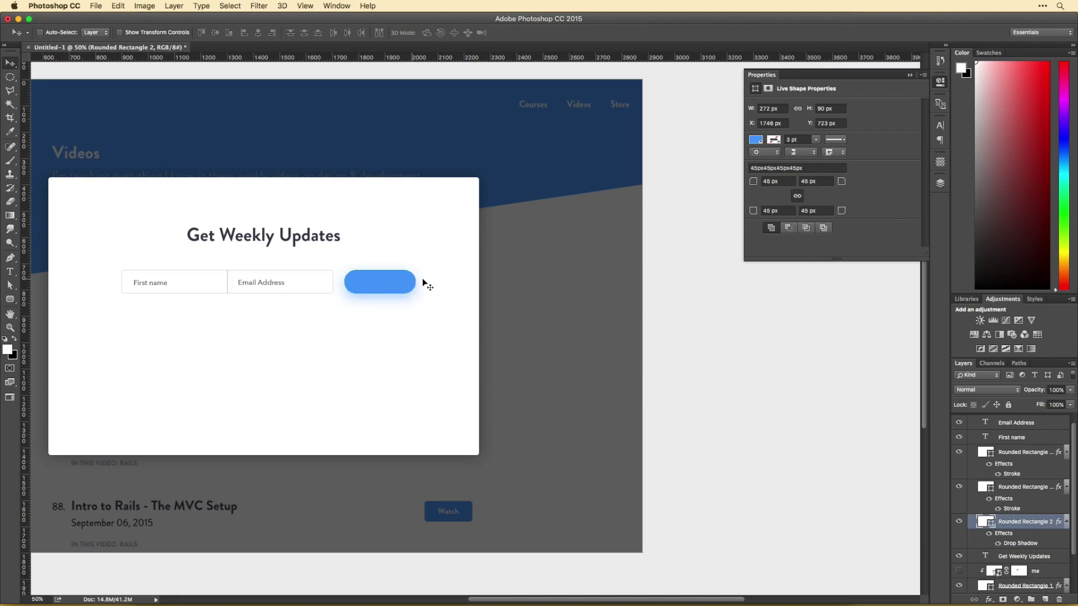
pyautogui.moveTo(423, 278); pyautogui.dragTo(525, 297)
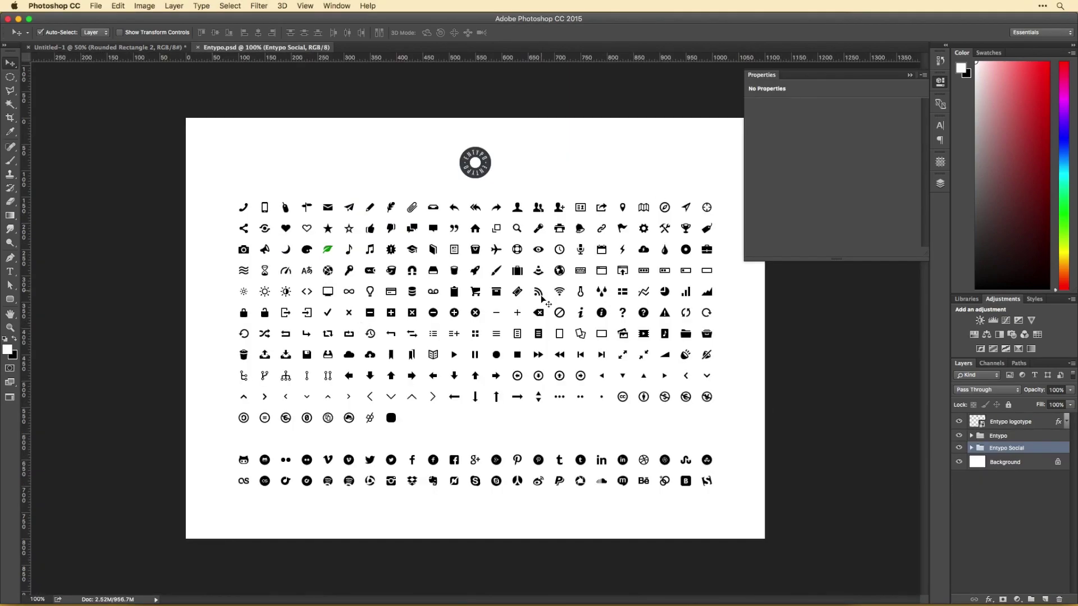
# - Bring the Entypo paper-plane icon into the design and resize it
pyautogui.click(744, 166)
pyautogui.moveTo(378, 218); pyautogui.dragTo(505, 283)
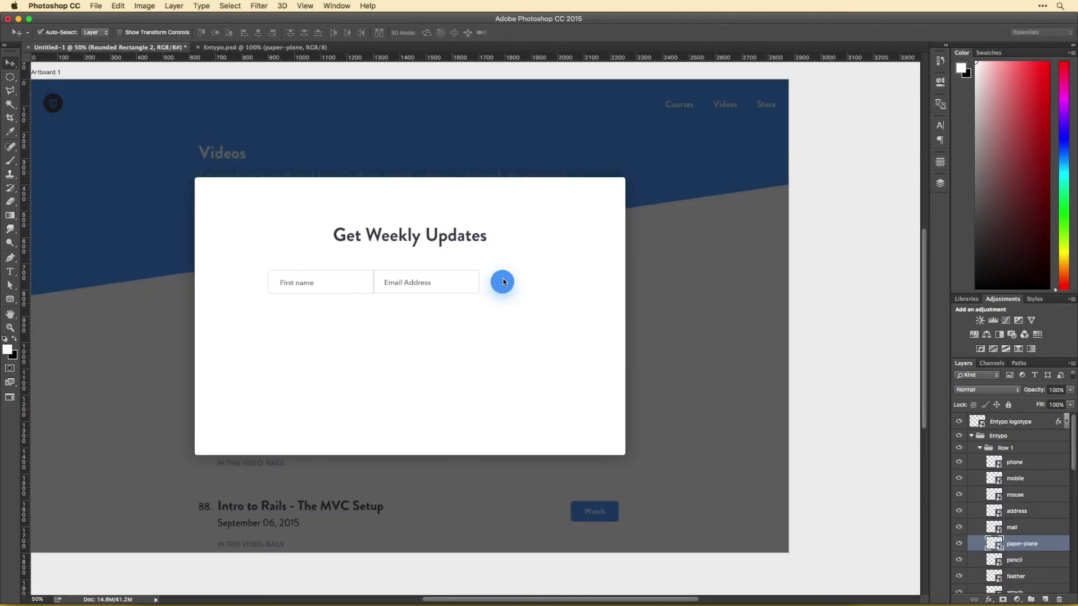
pyautogui.scroll(4, 527, 281)
pyautogui.hotkey('ctrl', 't')
pyautogui.moveTo(411, 289); pyautogui.dragTo(412, 292)
pyautogui.press('Return')
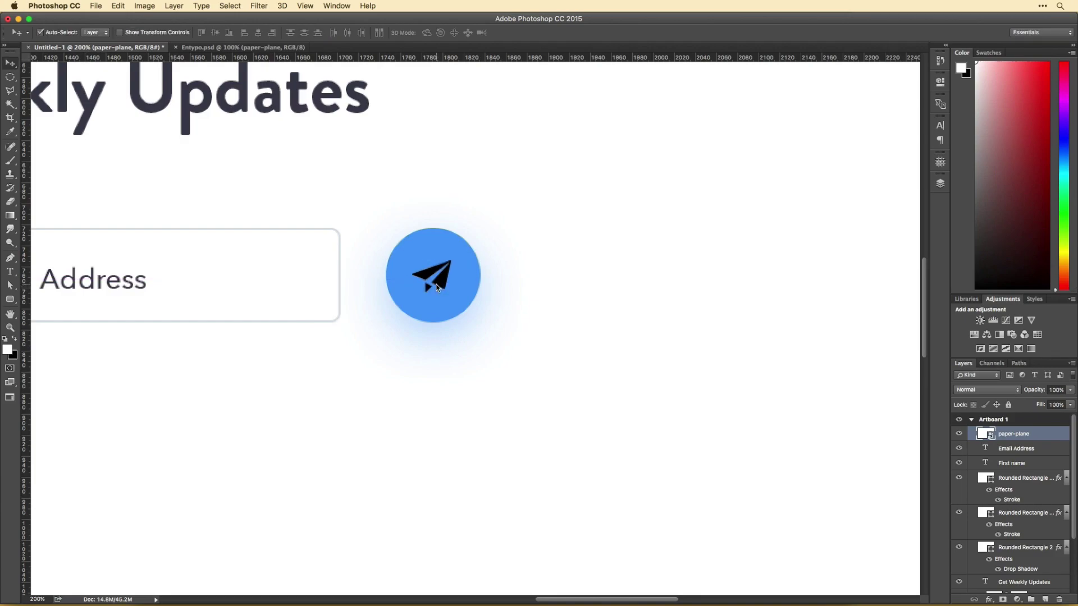
# - Give the paper-plane a white Color Overlay and move it onto the blue circle
pyautogui.doubleClick(1052, 434)
pyautogui.click(530, 226)
pyautogui.click(747, 119)
pyautogui.click(416, 171)
pyautogui.press('Return')
pyautogui.press('Return')
pyautogui.hotkey('ctrl', '-')
pyautogui.hotkey('ctrl', '-')
pyautogui.hotkey('ctrl', '-')
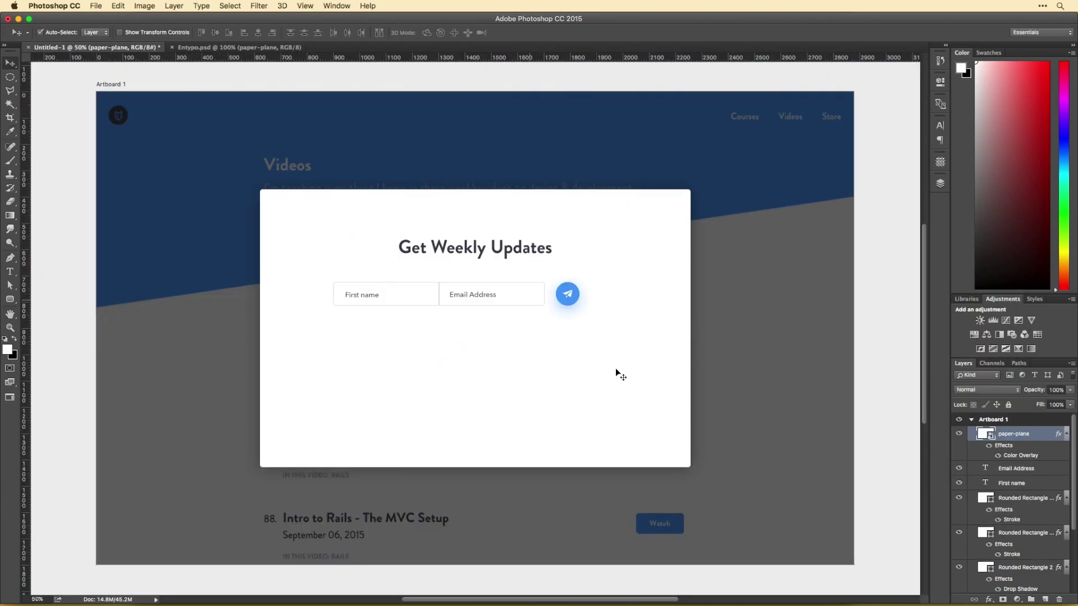
pyautogui.moveTo(571, 296); pyautogui.dragTo(552, 292)
# - Align the fields, text, icon and button in a centred row, then clip the portrait into the modal
pyautogui.moveTo(1027, 445); pyautogui.dragTo(998, 445)
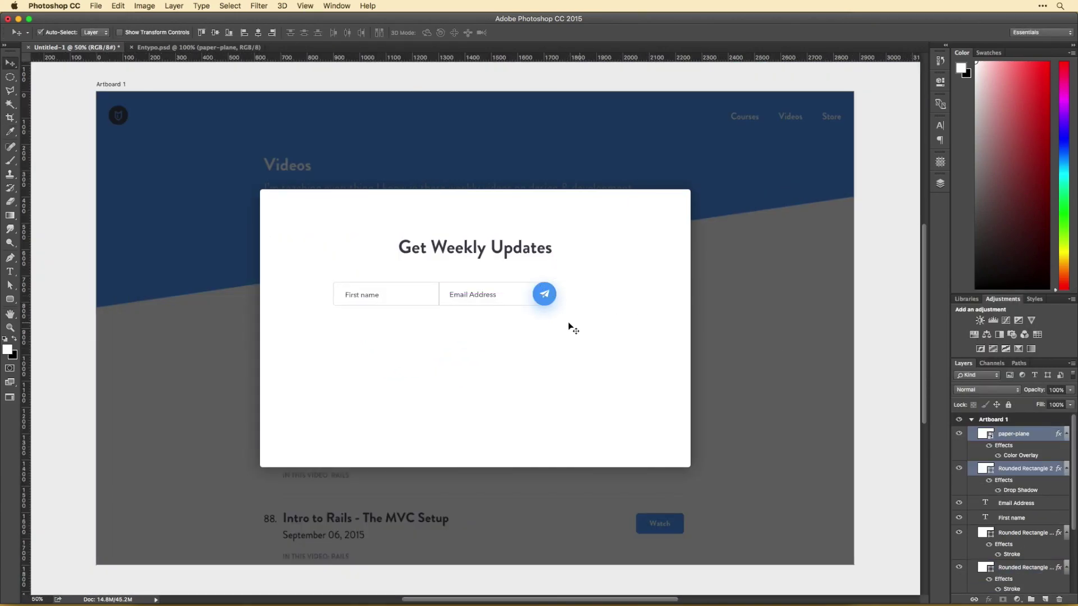
pyautogui.keyDown('shift'); pyautogui.click(547, 299); pyautogui.keyUp('shift')
pyautogui.click(587, 295)
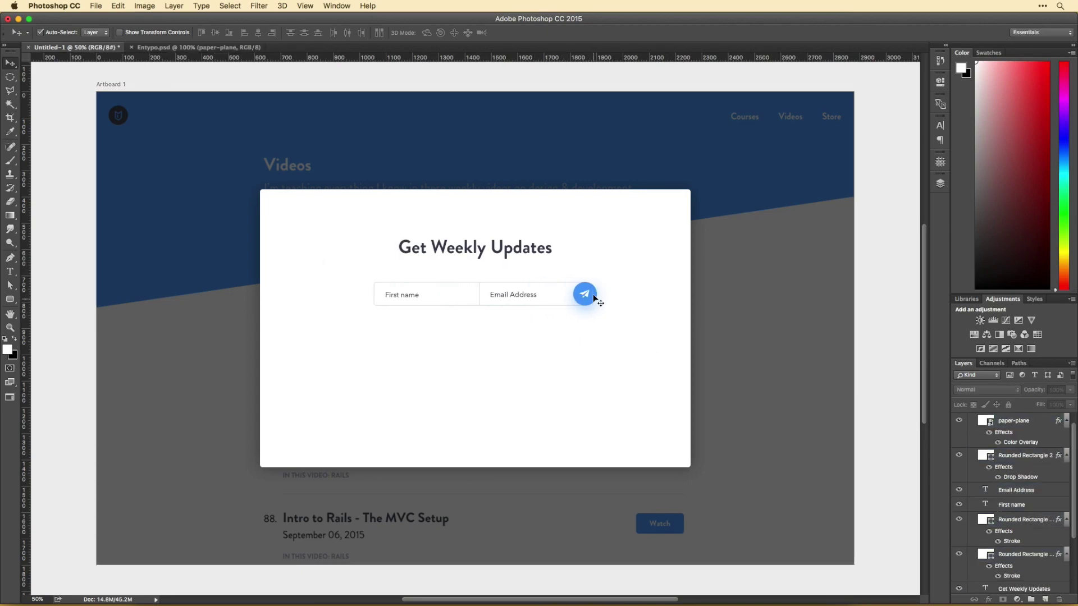
pyautogui.click(940, 81)
pyautogui.click(630, 348)
pyautogui.press('super+alt+g')
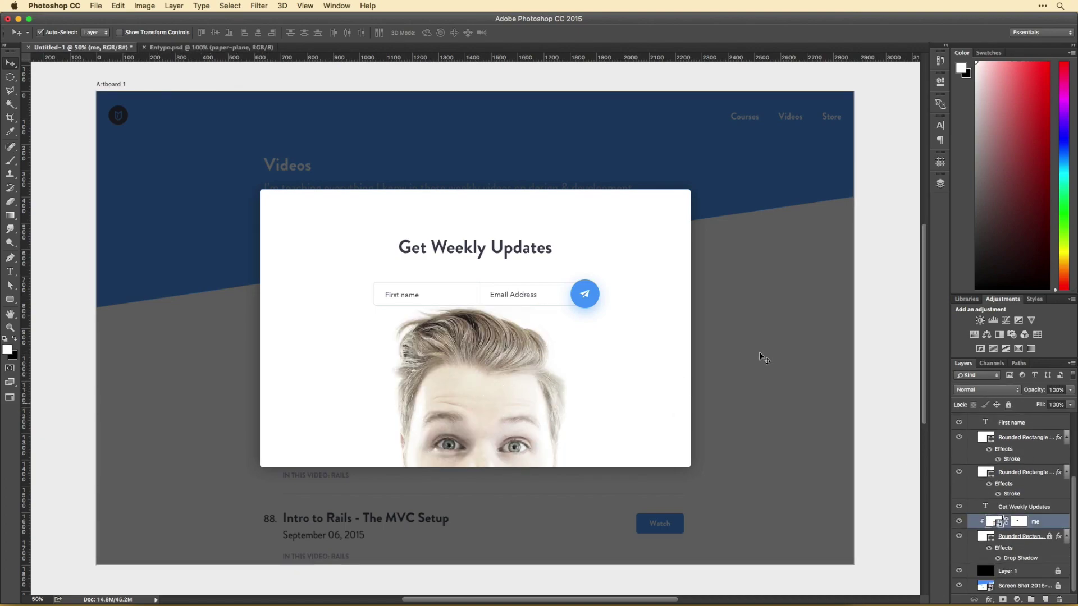
# - Nudge the 'me' portrait up and left so it sits just below the fields
pyautogui.click(968, 537)
pyautogui.moveTo(480, 379); pyautogui.dragTo(484, 370)
pyautogui.click(421, 294)
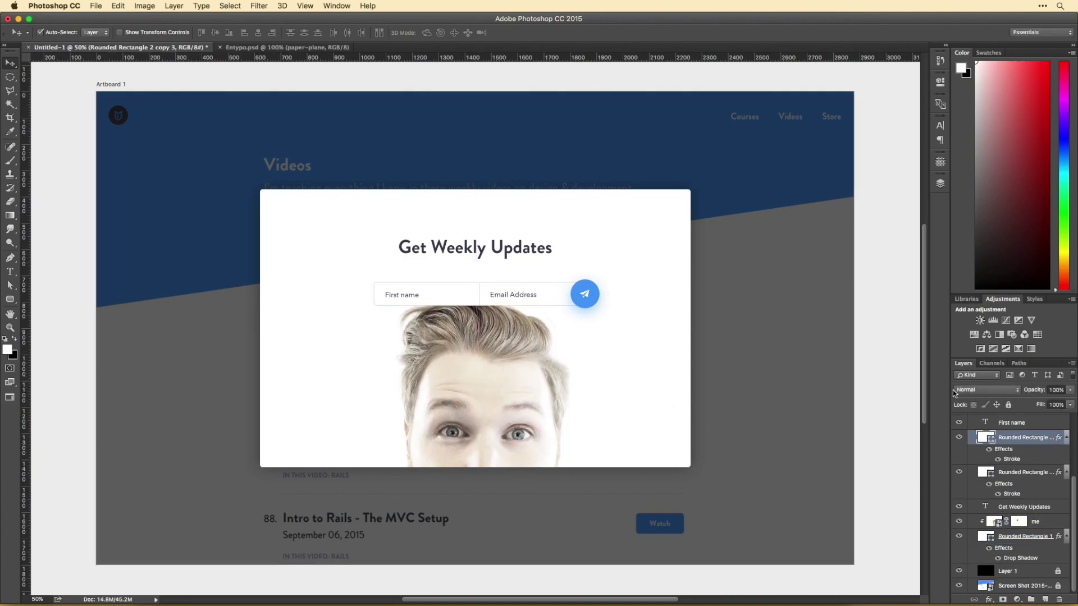
pyautogui.press('u')
pyautogui.click(754, 139)
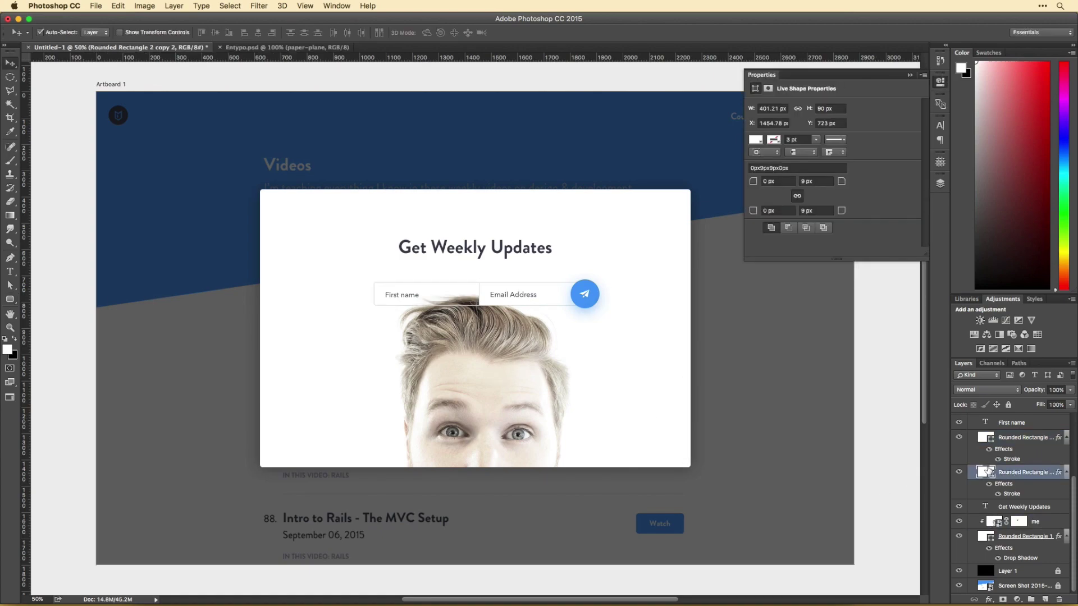
pyautogui.press('v')
pyautogui.moveTo(519, 397); pyautogui.dragTo(512, 389)
# - Lower the field outline shape's opacity in its Layer Style blending options
pyautogui.click(1023, 437)
pyautogui.click(755, 139)
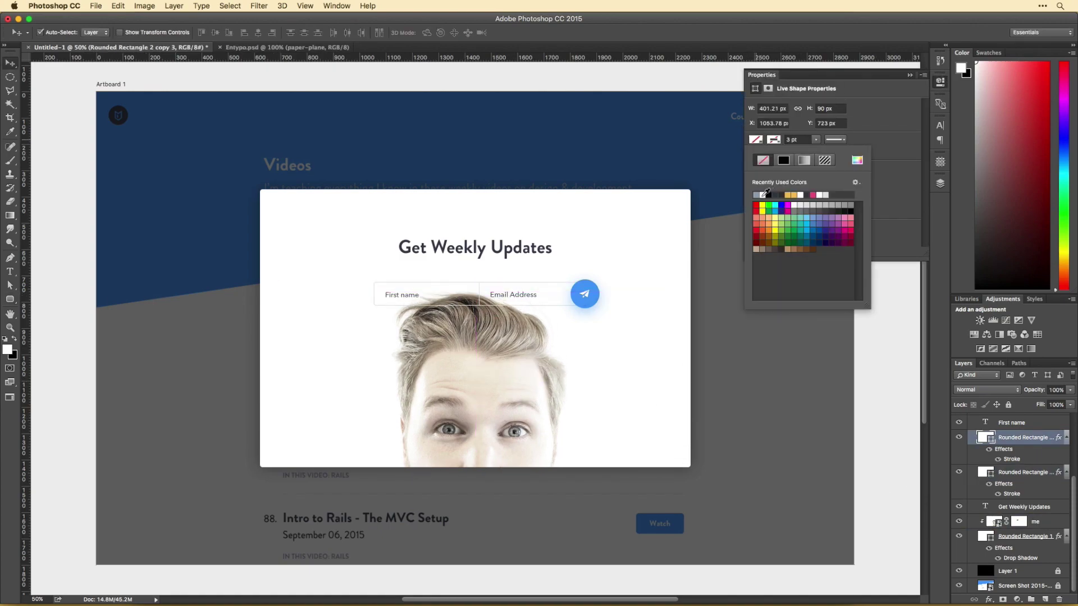
pyautogui.press('Escape')
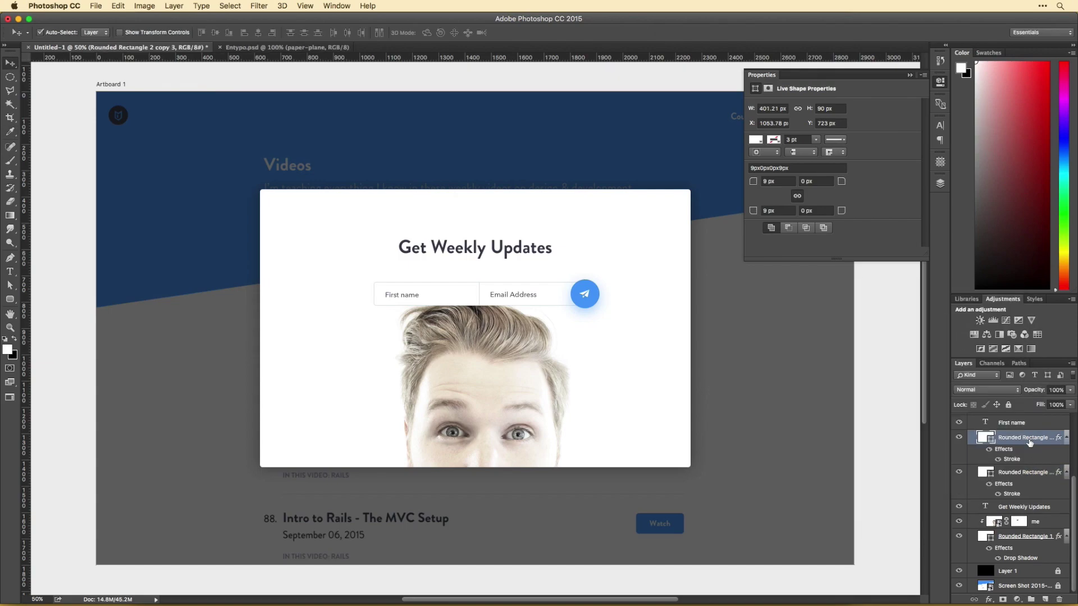
pyautogui.doubleClick(1026, 436)
pyautogui.moveTo(798, 181); pyautogui.dragTo(774, 182)
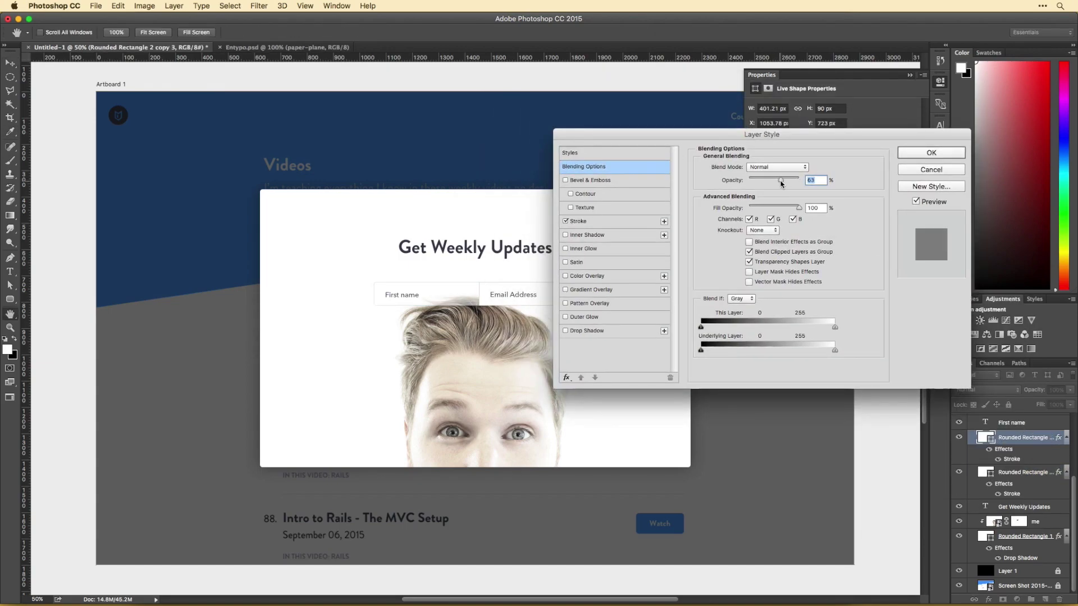
pyautogui.write('1000')
pyautogui.press('Return')
pyautogui.press('Return')
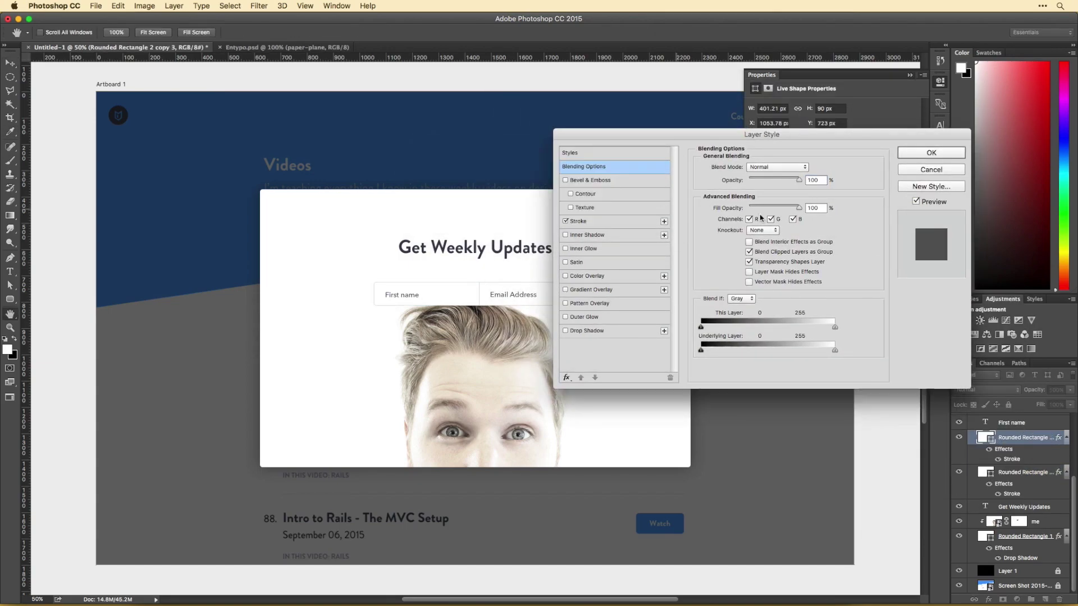
pyautogui.press('Return')
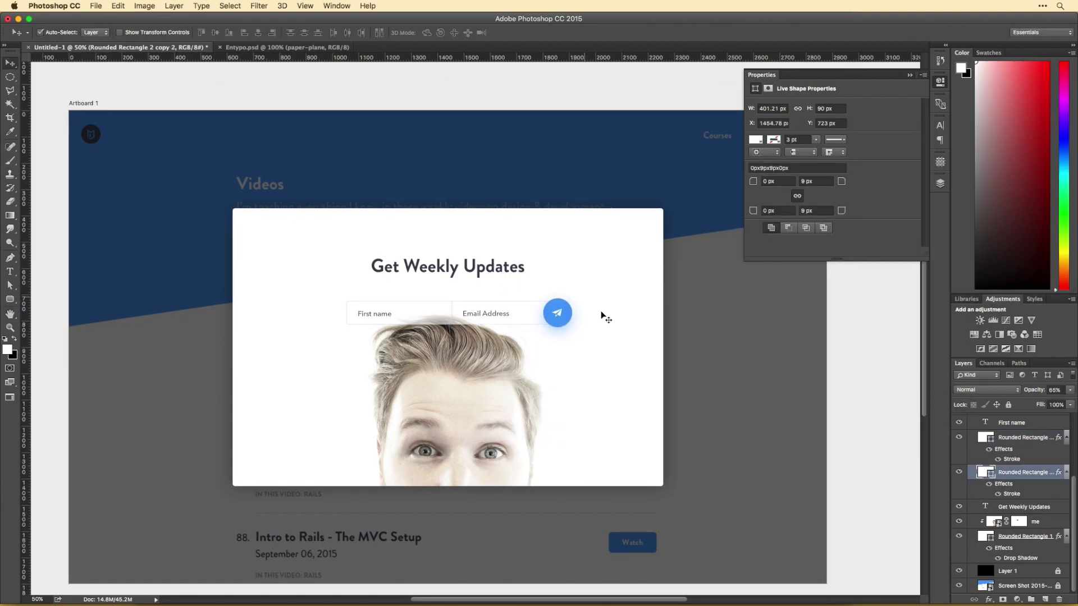
# - Move the form fields and button down together
pyautogui.moveTo(726, 329); pyautogui.dragTo(319, 293)
pyautogui.click(558, 340)
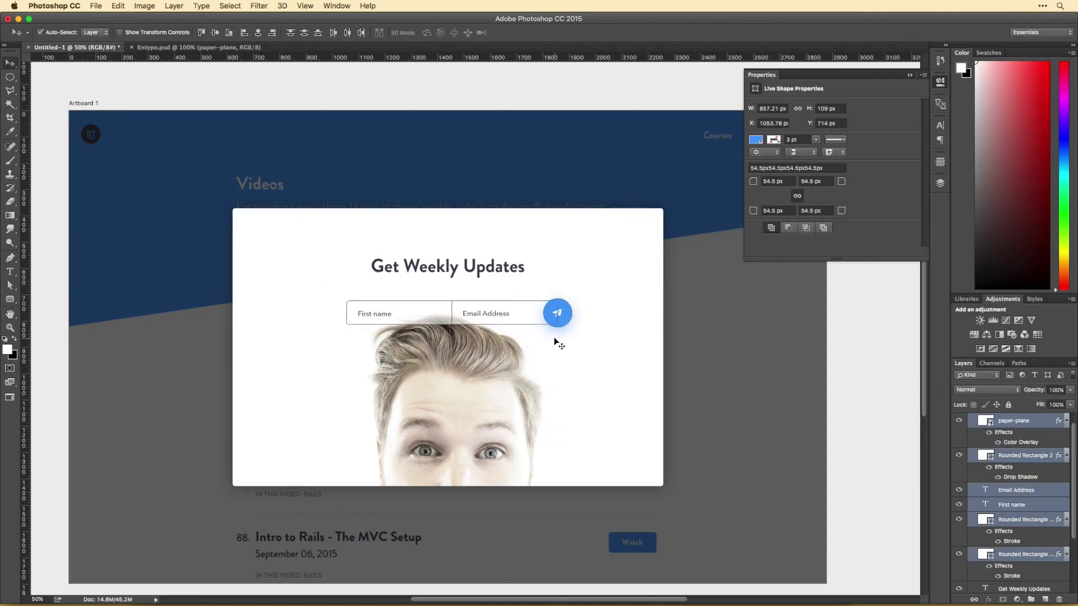
pyautogui.click(997, 523)
pyautogui.press('Return')
pyautogui.moveTo(570, 327)
pyautogui.mouseDown()
pyautogui.moveTo(570, 395)
pyautogui.moveTo(630, 346)
pyautogui.moveTo(604, 346)
pyautogui.mouseUp()
# - Narrow Rounded Rectangle 1, recentre the portrait and raise the heading slightly
pyautogui.click(630, 346)
pyautogui.hotkey('ctrl', 't')
pyautogui.doubleClick(458, 223)
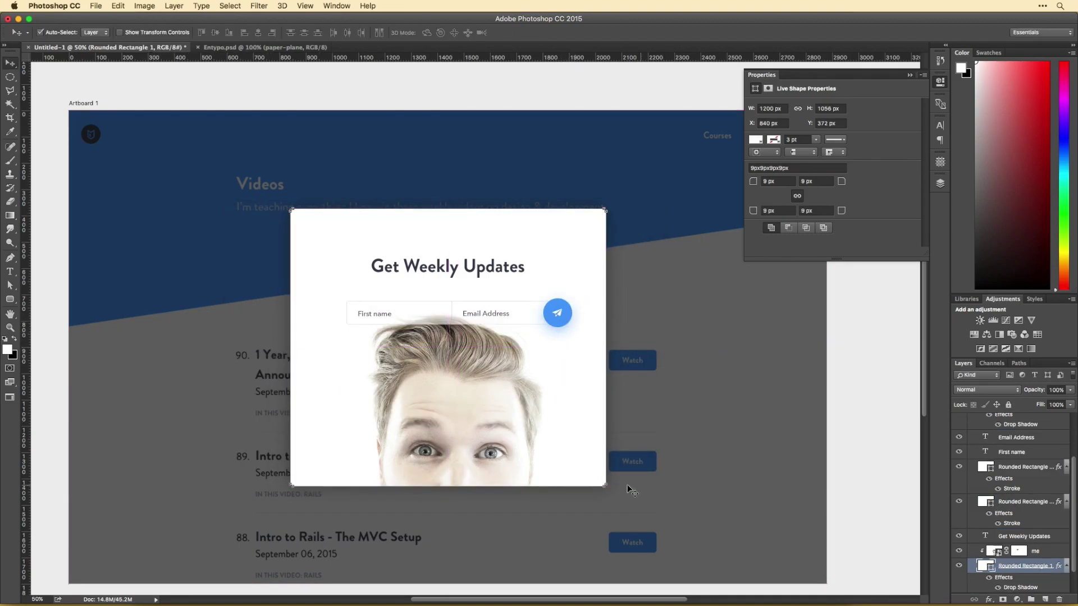
pyautogui.click(476, 405)
pyautogui.rightClick(466, 401)
pyautogui.click(485, 398)
pyautogui.moveTo(489, 388); pyautogui.dragTo(485, 387)
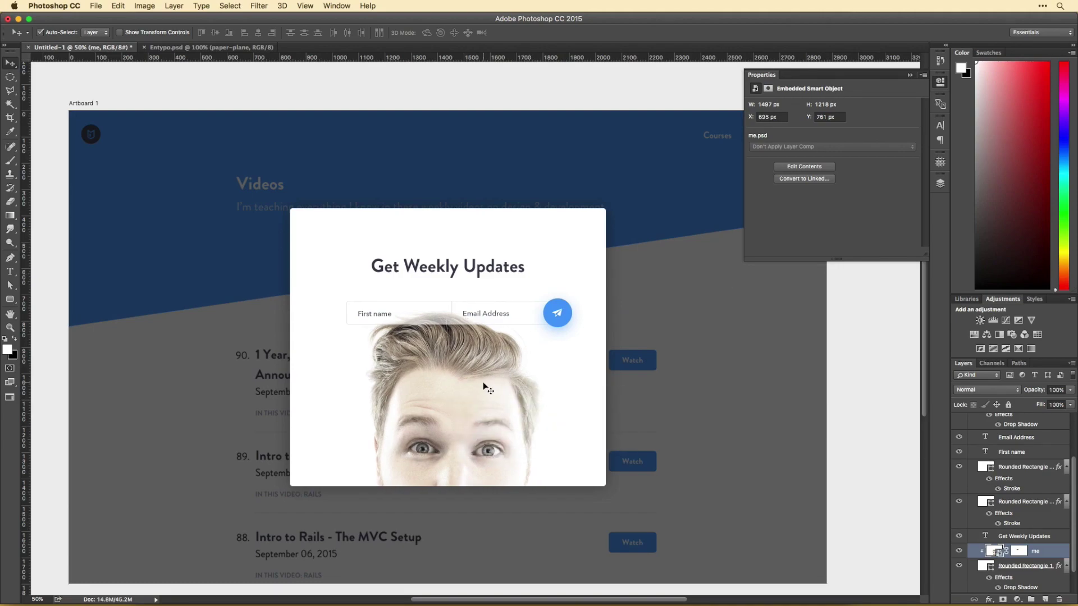
pyautogui.moveTo(452, 267); pyautogui.dragTo(452, 255)
# - Copy the Hipster Ipsum filler text from Chrome for the modal
pyautogui.press('super+Tab')
pyautogui.click(366, 402)
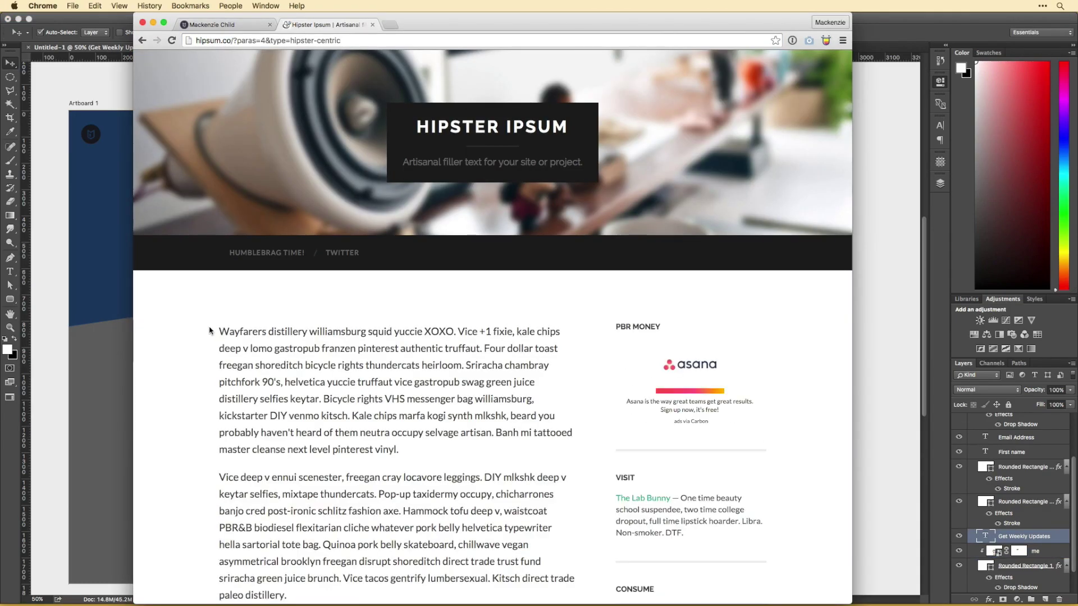
pyautogui.press('super+Tab')
pyautogui.press('t')
pyautogui.click(380, 281)
# - Paste the filler paragraph as a text layer and move it under the heading
pyautogui.write('Wayfarers distillery williamsburg squid yuccie XOXO. Vice +1 fixie, kale chips deep')
pyautogui.press('super+Return')
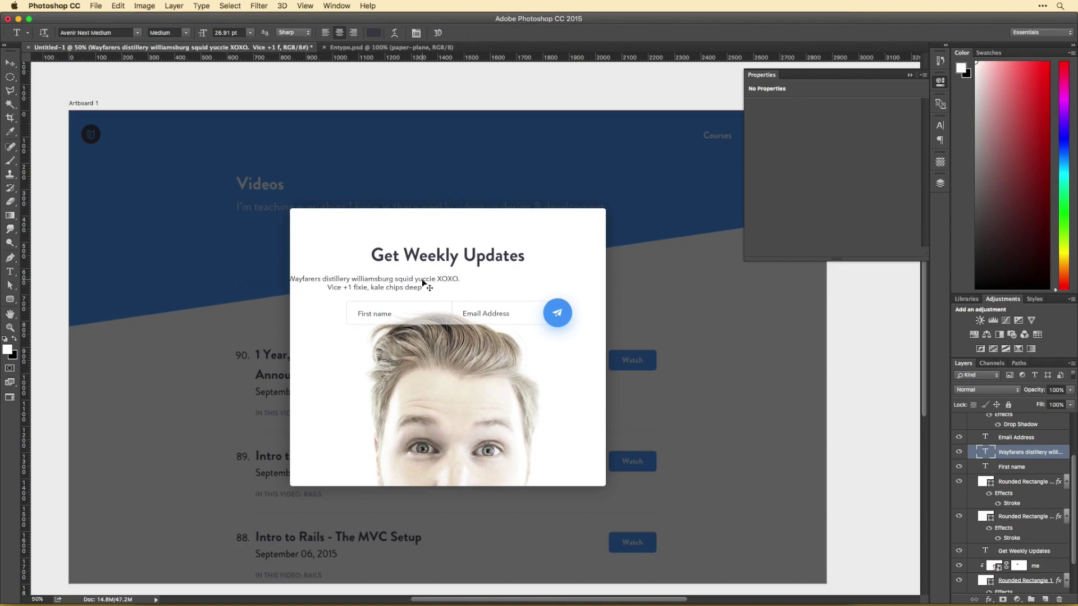
pyautogui.press('v')
pyautogui.moveTo(482, 283); pyautogui.dragTo(483, 277)
pyautogui.doubleClick(444, 273)
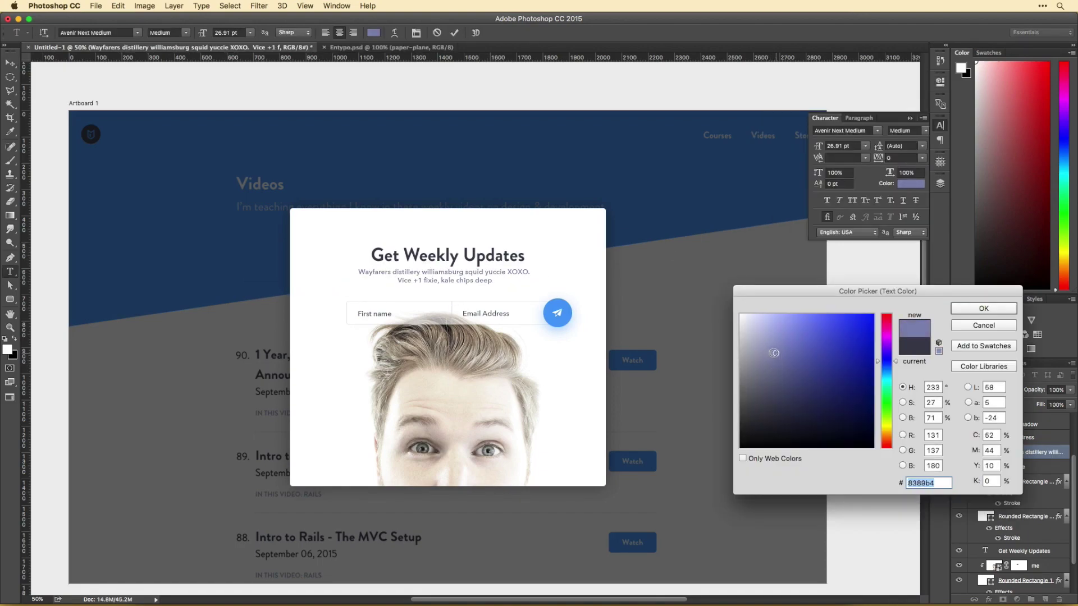
# - Colour the paragraph #8c90b2 and shift the paper-plane send button left
pyautogui.moveTo(774, 352); pyautogui.dragTo(768, 354)
pyautogui.press('Return')
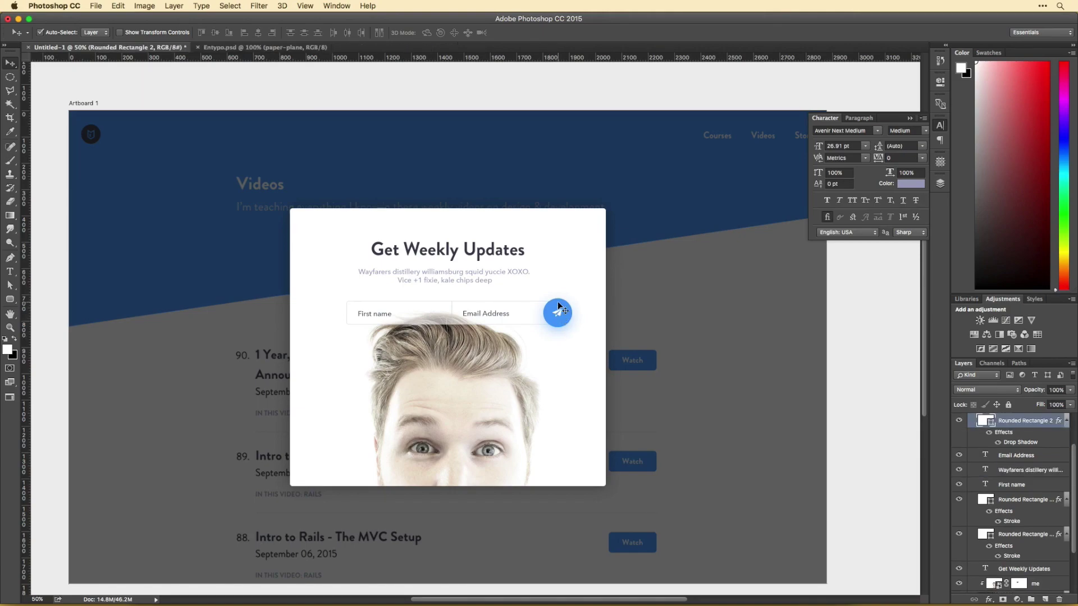
pyautogui.moveTo(562, 321)
pyautogui.mouseDown()
pyautogui.moveTo(457, 321)
pyautogui.moveTo(573, 326)
pyautogui.moveTo(557, 323)
pyautogui.mouseUp()
# - Narrow the modal card and shrink both field rectangles to fit it
pyautogui.click(594, 296)
pyautogui.hotkey('ctrl', 't')
pyautogui.press('Return')
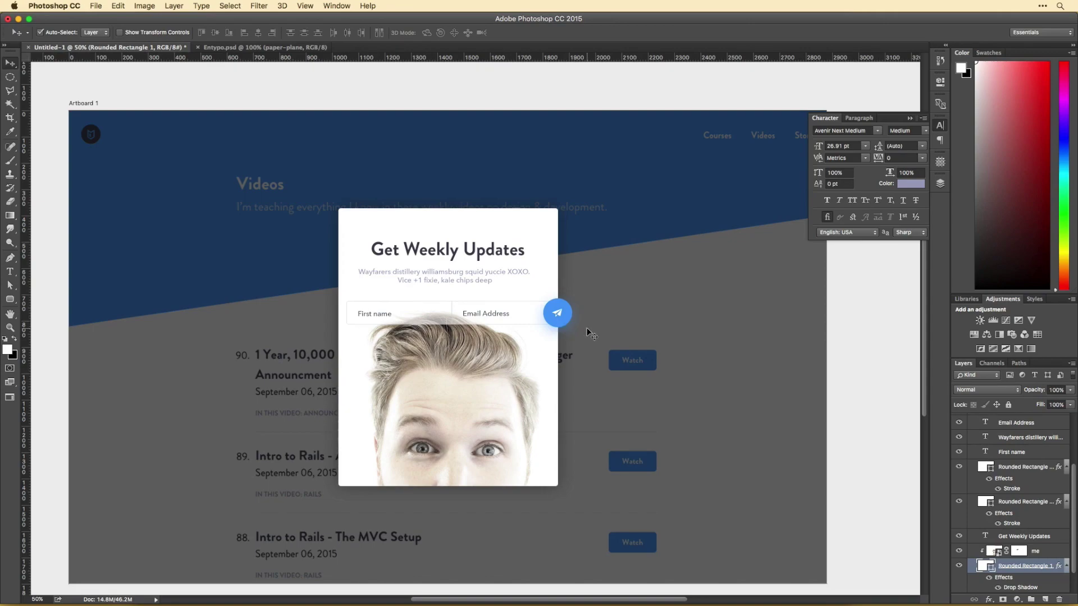
pyautogui.keyDown('ctrl'); pyautogui.click(400, 313); pyautogui.keyUp('ctrl')
pyautogui.keyDown('ctrl'); pyautogui.keyDown('shift'); pyautogui.click(496, 314); pyautogui.keyUp('shift'); pyautogui.keyUp('ctrl')
pyautogui.hotkey('ctrl', 't')
pyautogui.moveTo(347, 313); pyautogui.dragTo(343, 313)
pyautogui.press('Return')
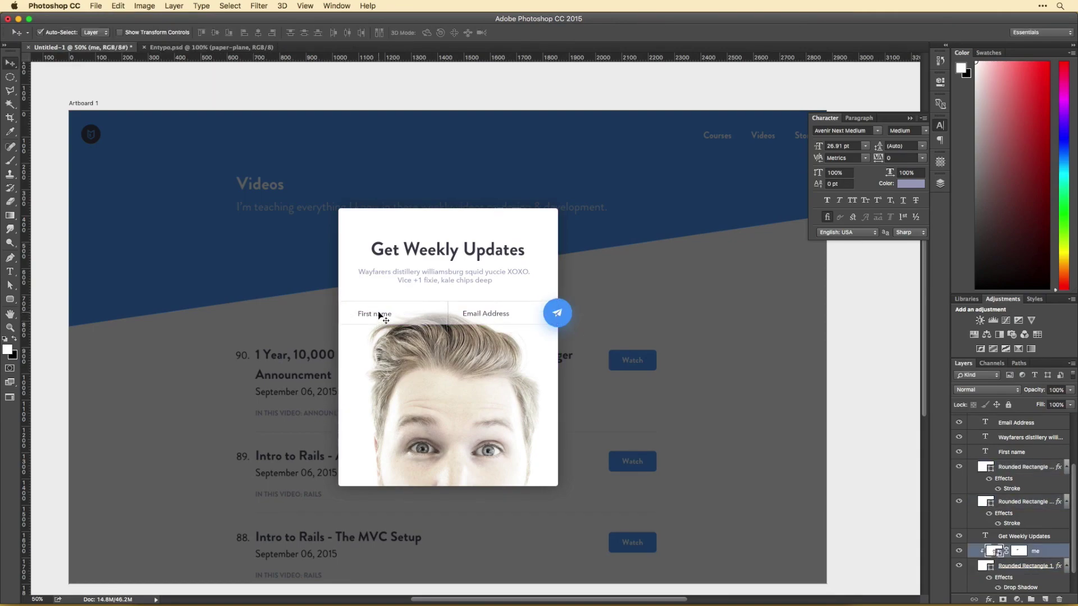
# - Move the send button to the email field's end and raise the heading and paragraph
pyautogui.click(378, 313)
pyautogui.moveTo(558, 313)
pyautogui.mouseDown()
pyautogui.moveTo(453, 337)
pyautogui.moveTo(566, 321)
pyautogui.mouseUp()
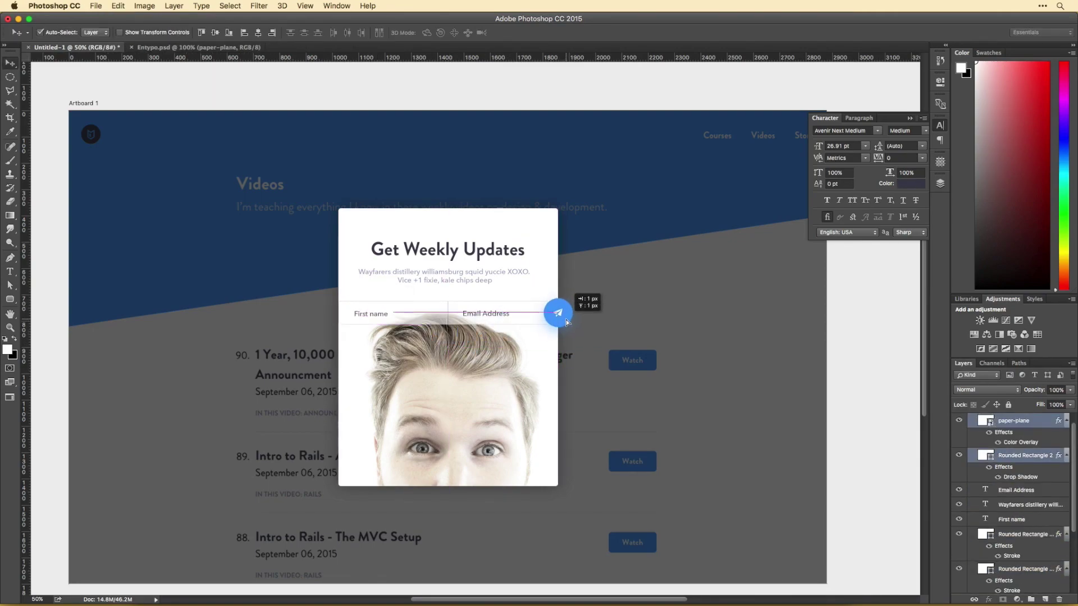
pyautogui.moveTo(491, 248); pyautogui.dragTo(493, 239)
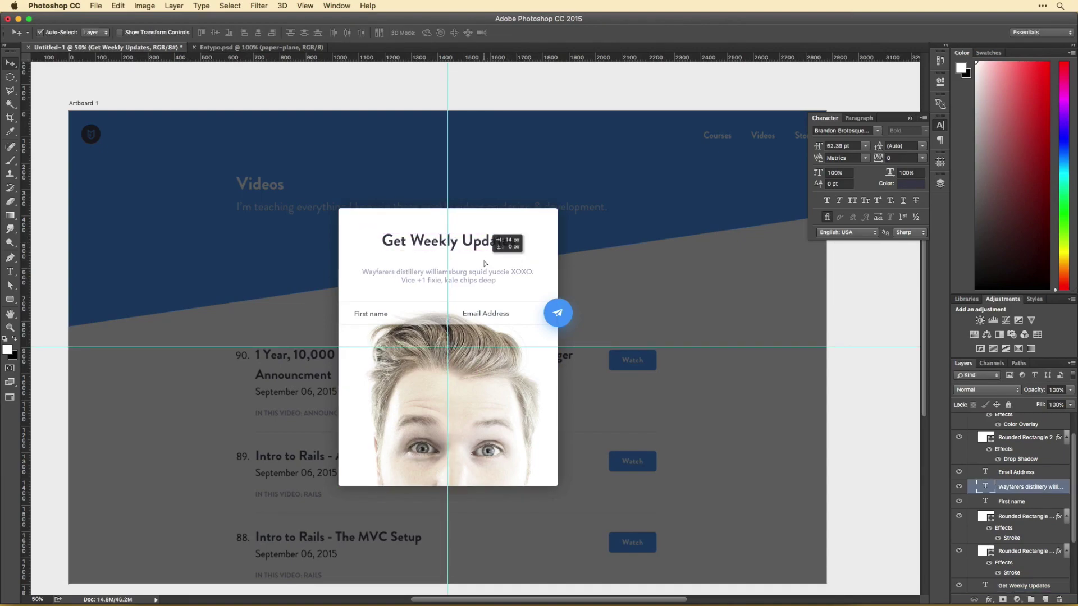
pyautogui.click(488, 278)
pyautogui.hotkey('ctrl', 't')
pyautogui.moveTo(486, 278)
pyautogui.mouseDown()
pyautogui.moveTo(487, 268)
pyautogui.moveTo(410, 404)
pyautogui.mouseUp()
pyautogui.press('Return')
# - Scale the fields and send button down to 88%
pyautogui.hotkey('ctrl', 't')
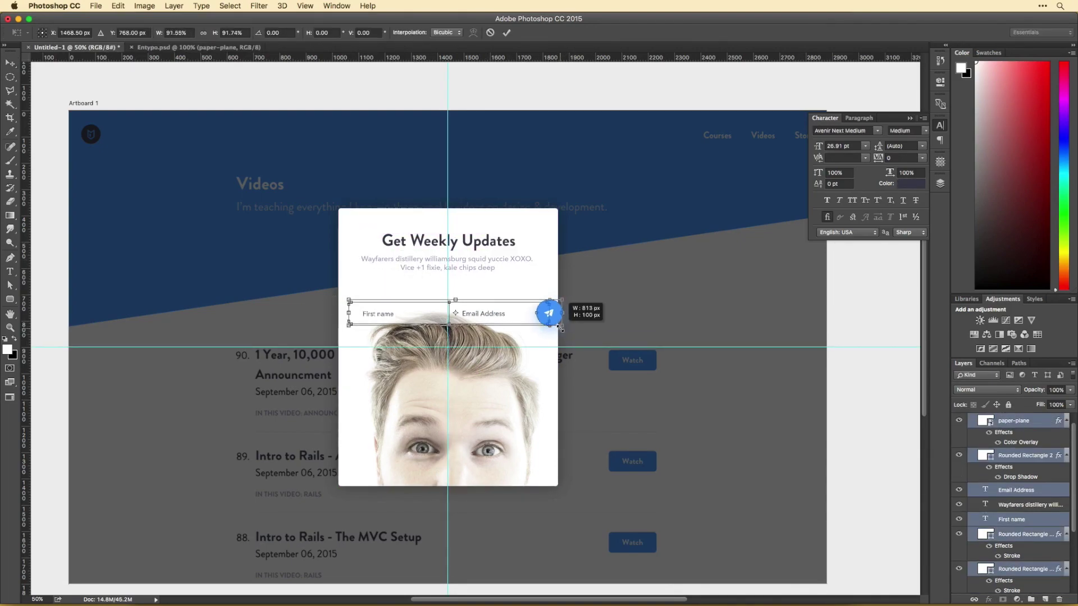
pyautogui.moveTo(578, 327); pyautogui.dragTo(556, 324)
pyautogui.press('Return')
# - Nudge the fields up, shorten the card from the bottom and stretch the portrait taller
pyautogui.hotkey('shift', 'Up')
pyautogui.hotkey('shift', 'Up')
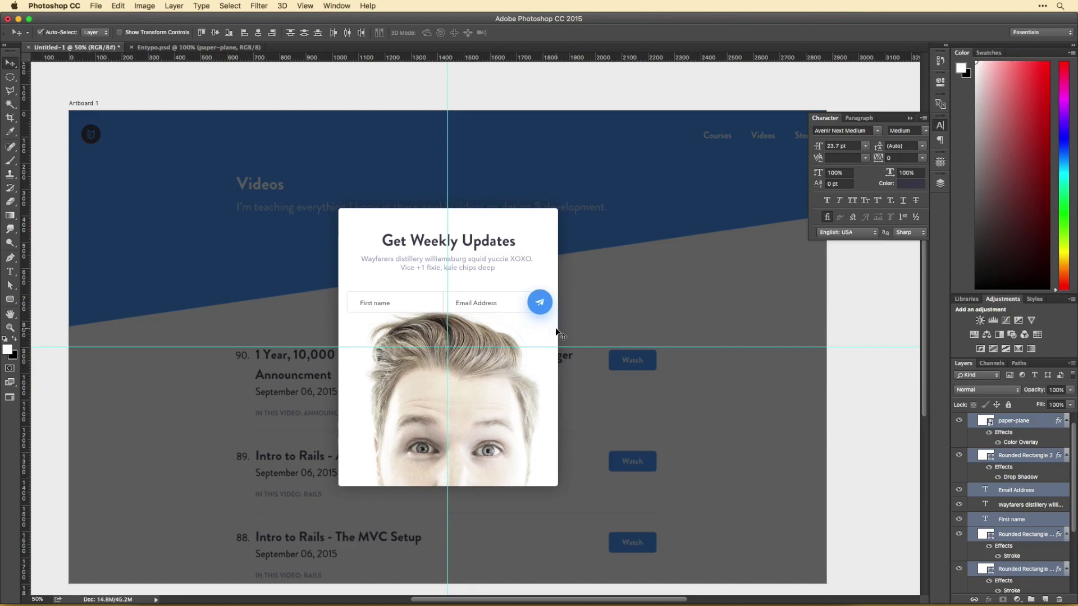
pyautogui.click(551, 357)
pyautogui.hotkey('ctrl', 't')
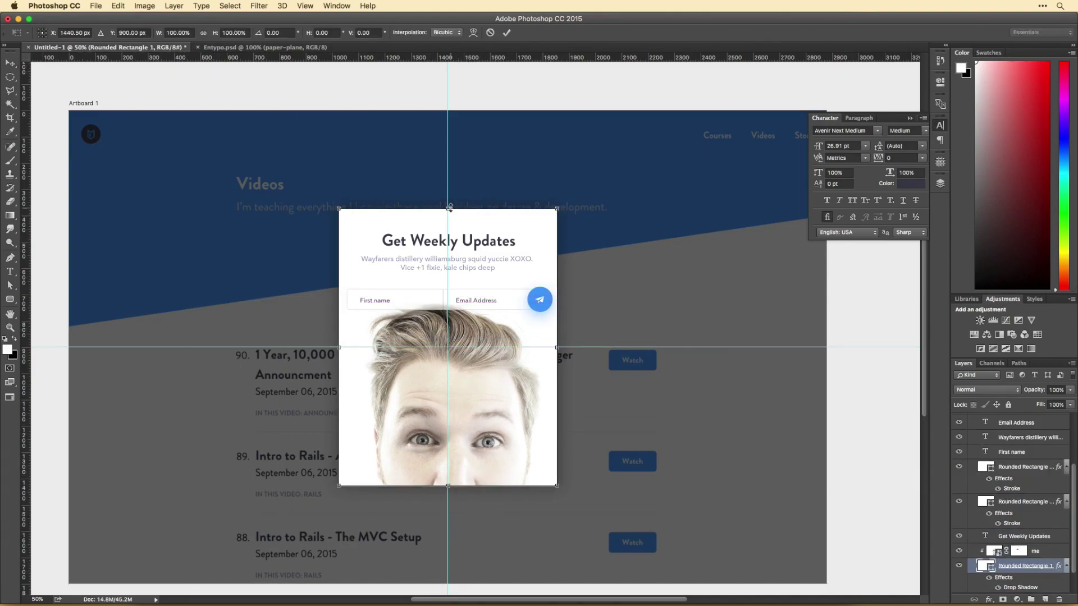
pyautogui.moveTo(449, 485); pyautogui.dragTo(448, 473)
pyautogui.click(789, 295)
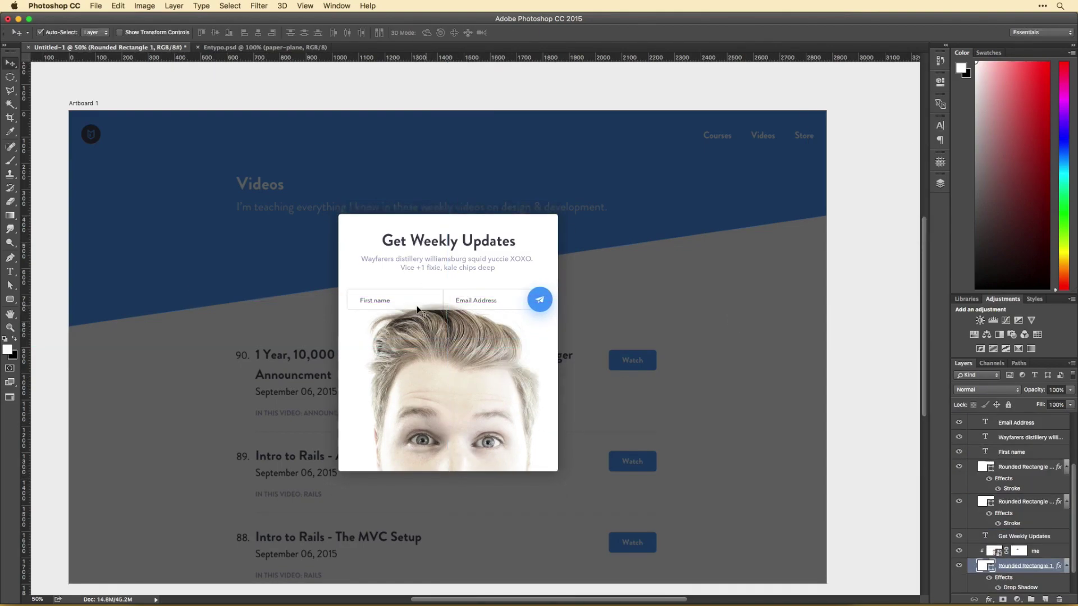
pyautogui.moveTo(448, 214); pyautogui.dragTo(448, 145)
pyautogui.press('Return')
# - Duplicate the card rectangle into a top header band and set its corner radius
pyautogui.hotkey('ctrl', 'j')
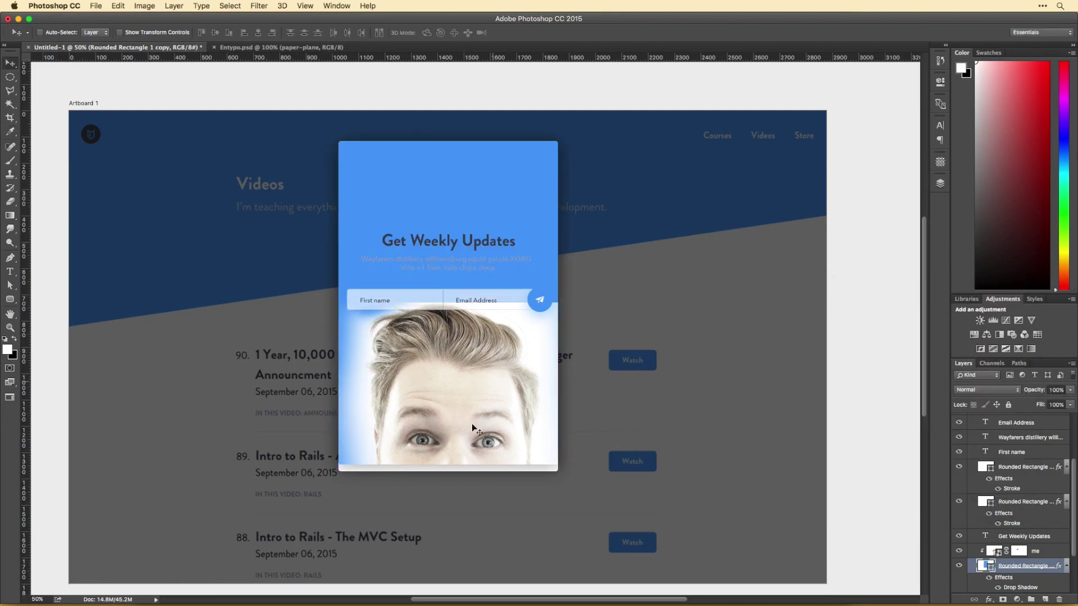
pyautogui.hotkey('ctrl', 't')
pyautogui.moveTo(448, 473); pyautogui.dragTo(448, 218)
pyautogui.press('Return')
pyautogui.click(940, 81)
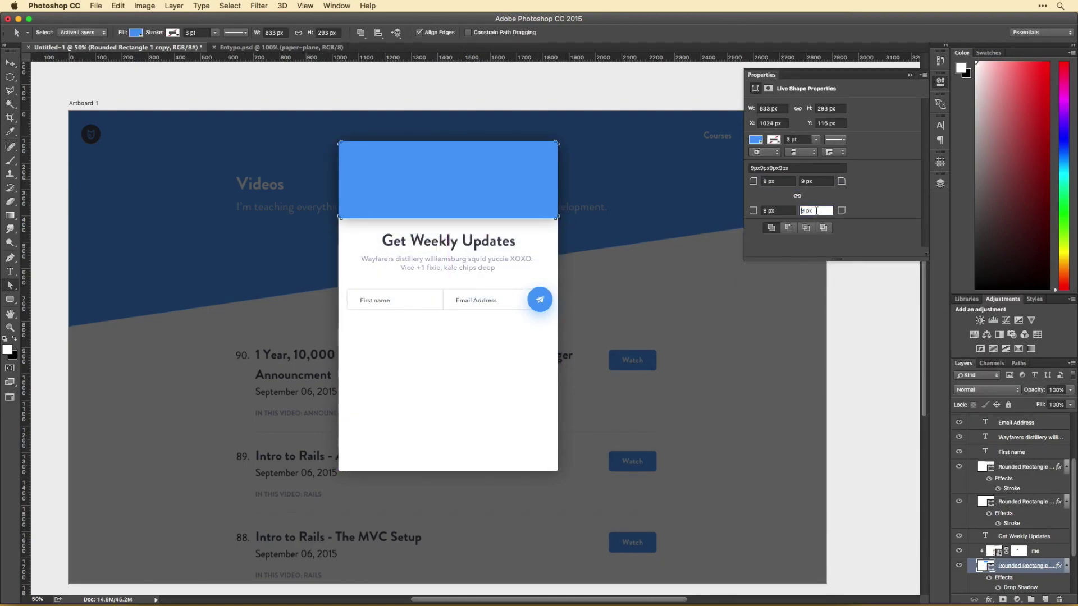
pyautogui.press('Return')
# - Raise the header's right corner to slant it and reorder the portrait into the card
pyautogui.moveTo(559, 187); pyautogui.dragTo(557, 170)
pyautogui.press('v')
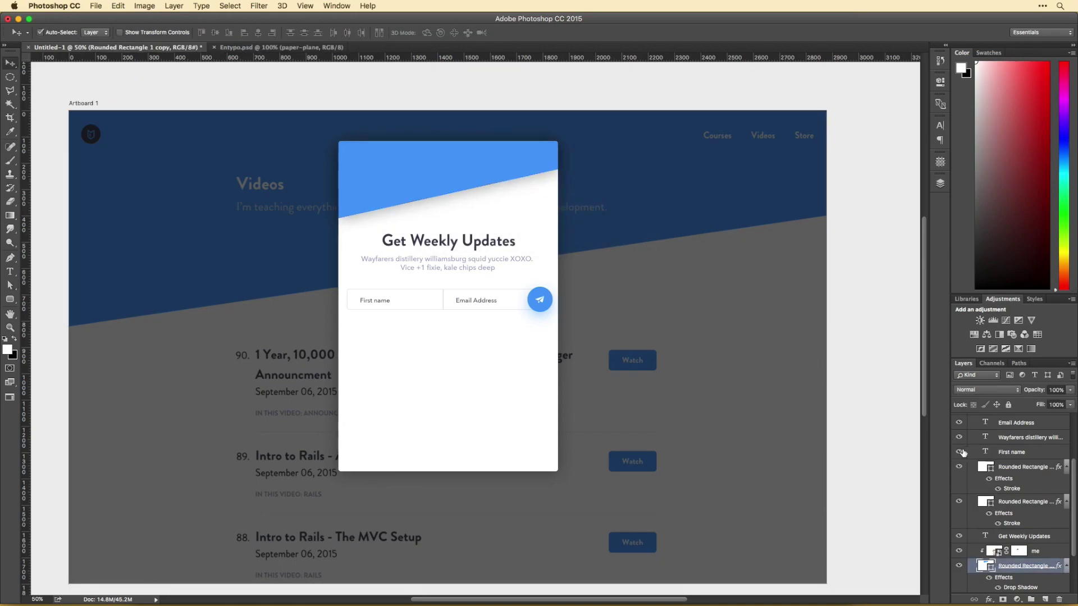
pyautogui.moveTo(998, 590); pyautogui.dragTo(1011, 539)
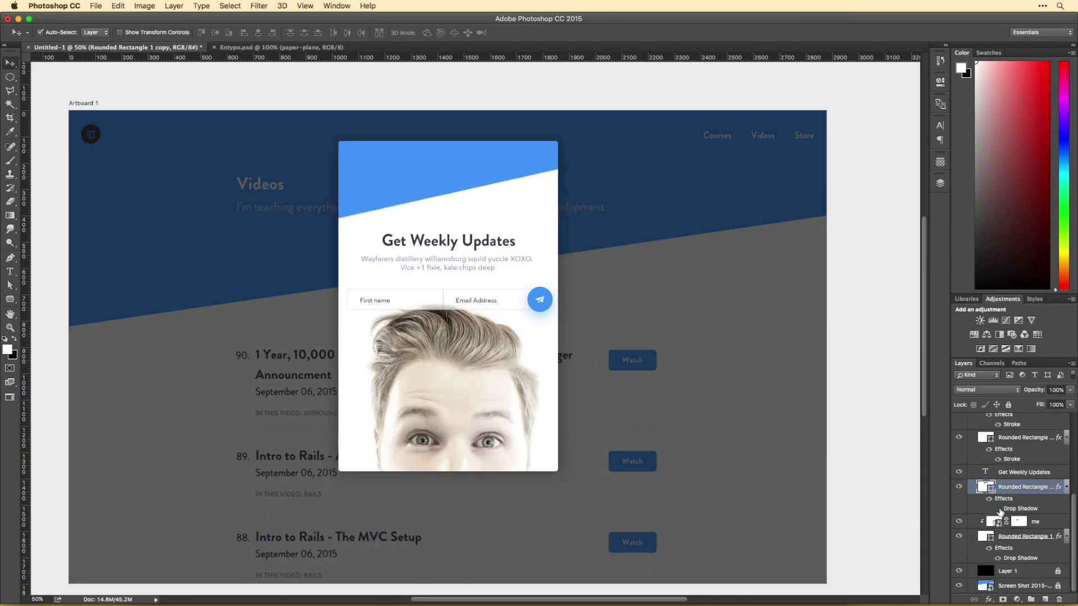
pyautogui.press('super+Tab')
pyautogui.press('Escape')
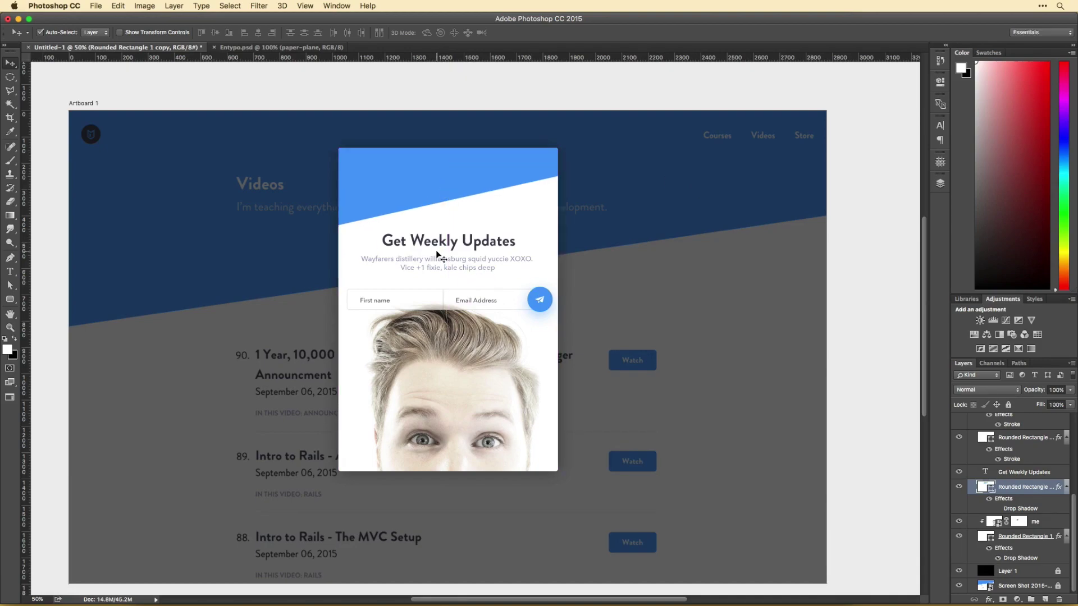
# - Move the heading and body text into the blue header and left-align both
pyautogui.moveTo(404, 245); pyautogui.dragTo(448, 169)
pyautogui.hotkey('ctrl', 't')
pyautogui.press('Return')
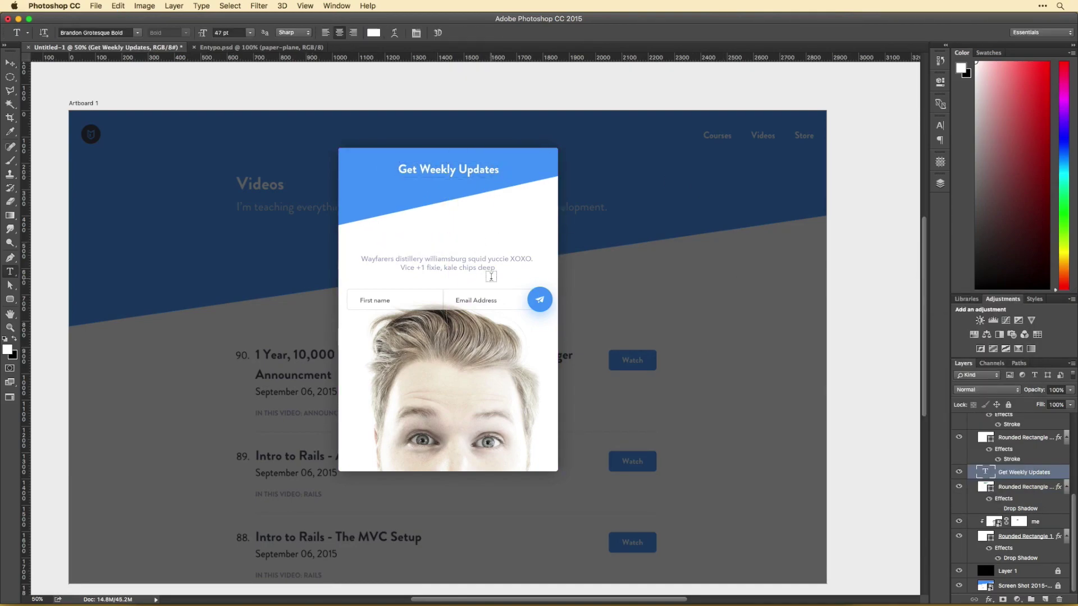
pyautogui.click(323, 34)
pyautogui.click(322, 34)
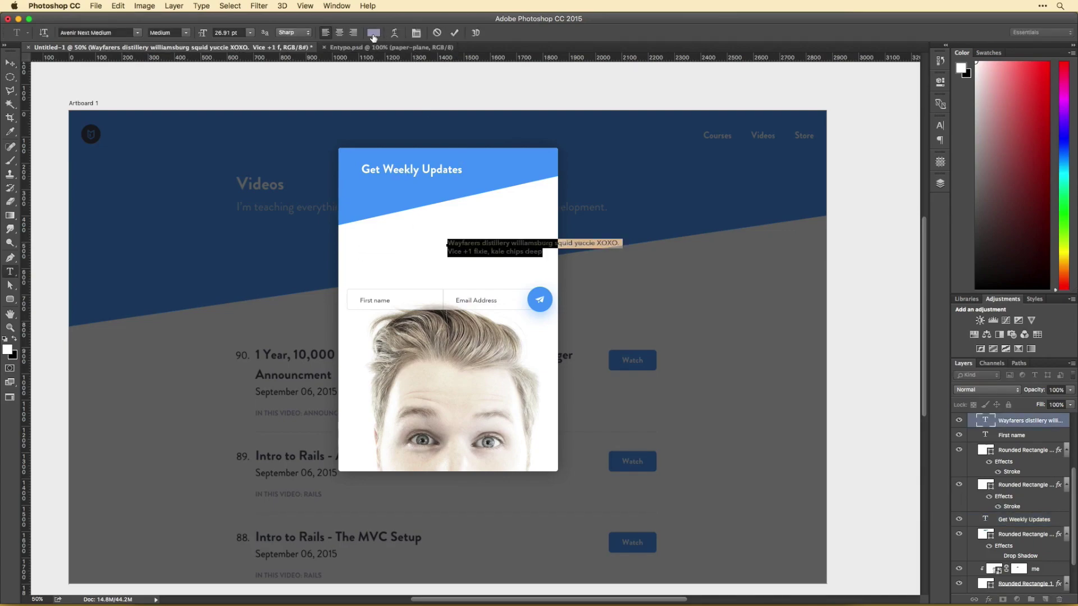
pyautogui.hotkey('ctrl', 'Return')
# - Lower the blue header's slanted edge with Direct Selection
pyautogui.press('v')
pyautogui.moveTo(471, 249); pyautogui.dragTo(387, 186)
pyautogui.click(340, 230)
pyautogui.moveTo(556, 178); pyautogui.dragTo(556, 197)
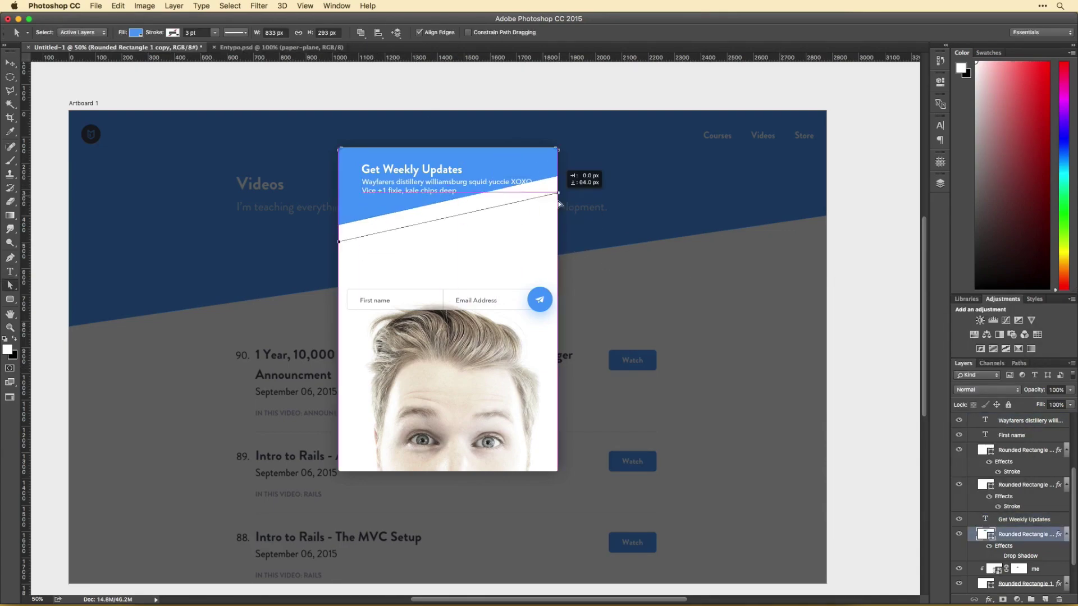
# - Increase the line spacing of the body text
pyautogui.press('t')
pyautogui.click(402, 182)
pyautogui.hotkey('ctrl', 'a')
pyautogui.hotkey('ctrl', 't')
pyautogui.click(893, 146)
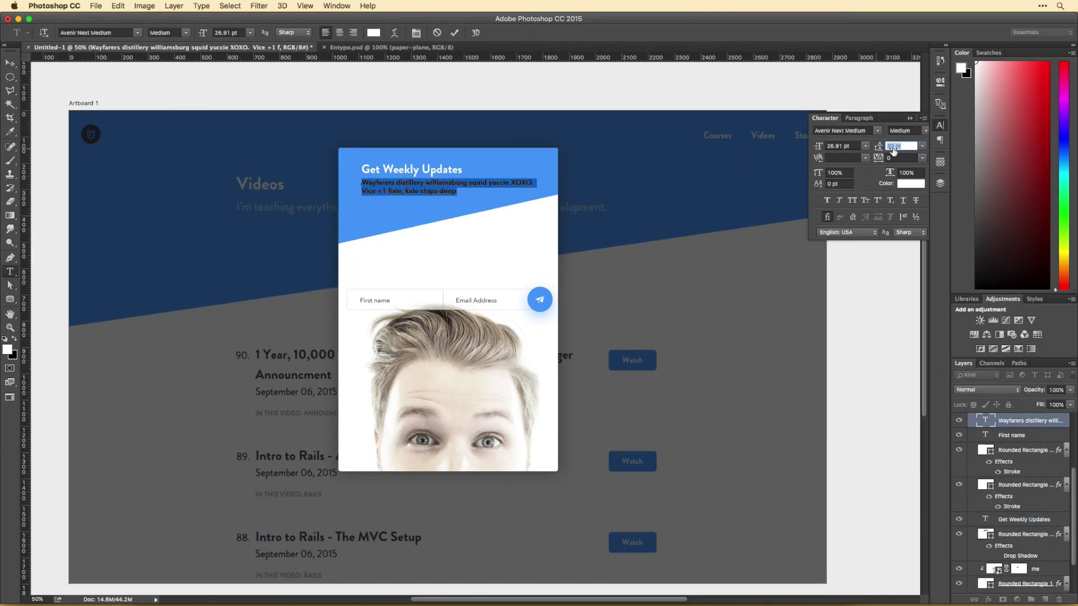
pyautogui.press('Return')
pyautogui.hotkey('ctrl', 'Return')
pyautogui.press('v')
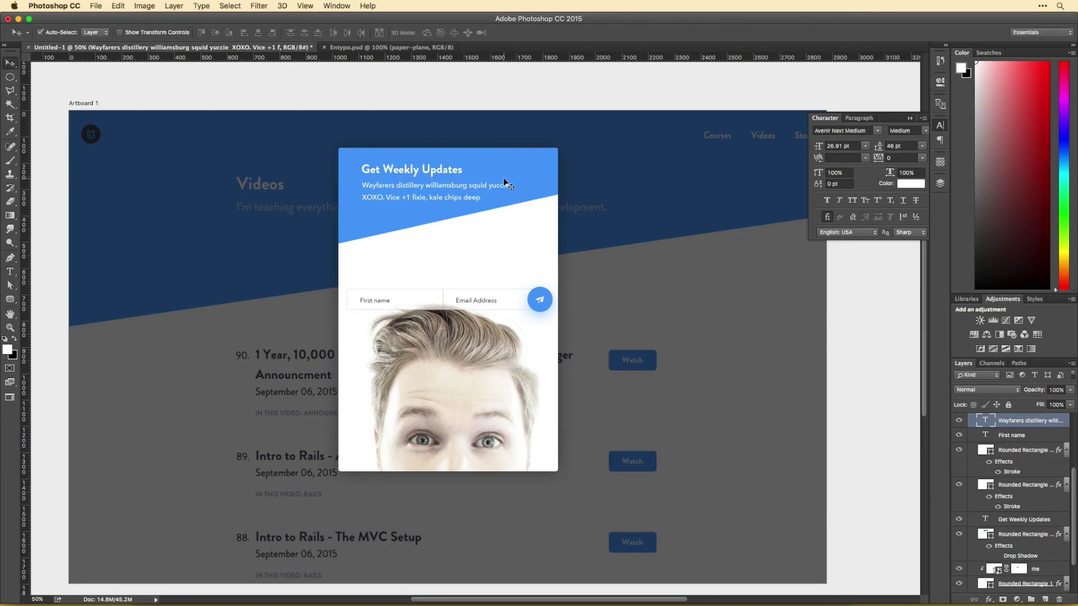
pyautogui.hotkey('alt', 'Tab')
pyautogui.hotkey('alt', 'Tab')
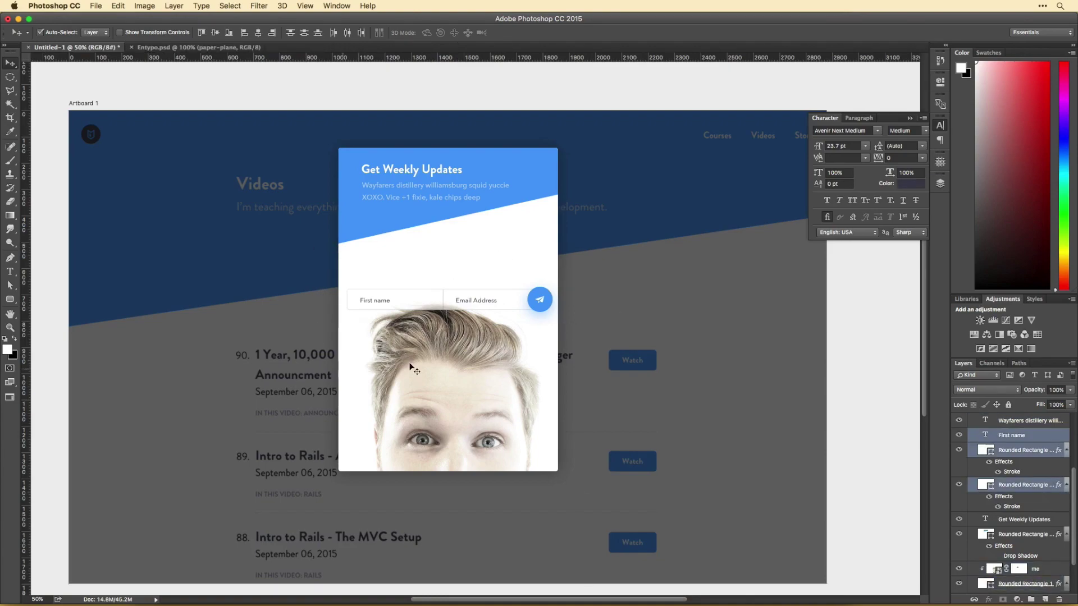
# - Raise the form fields and portrait, and clip the portrait to the card
pyautogui.moveTo(447, 300); pyautogui.dragTo(447, 273)
pyautogui.moveTo(467, 367); pyautogui.dragTo(468, 335)
pyautogui.hotkey('ctrl', 'alt', 'g')
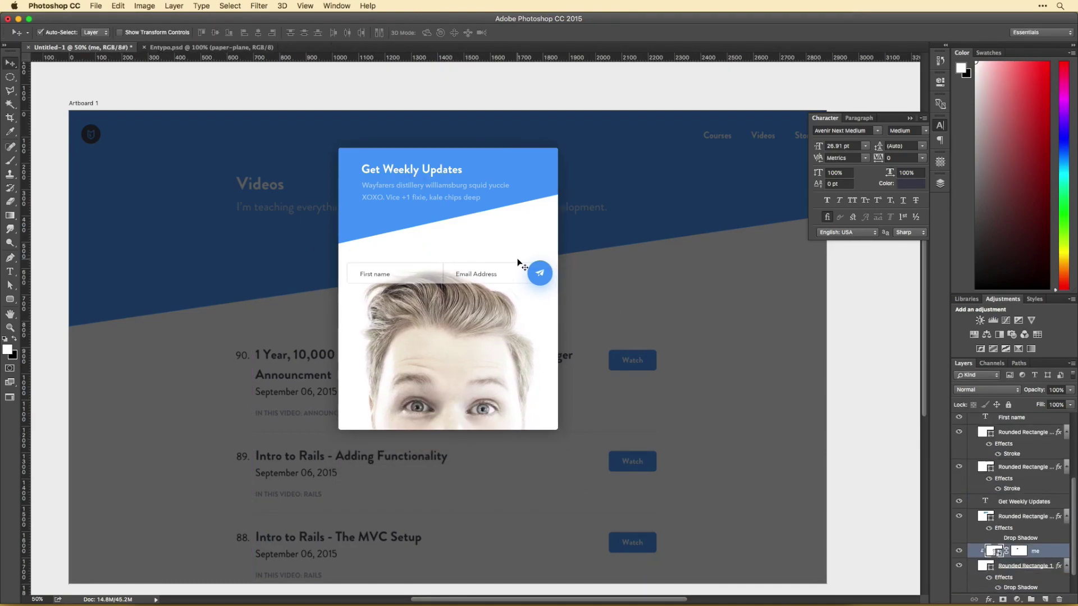
# - Change the heading to 'Hear from me every week!' and raise the header slant's left end
pyautogui.doubleClick(416, 222)
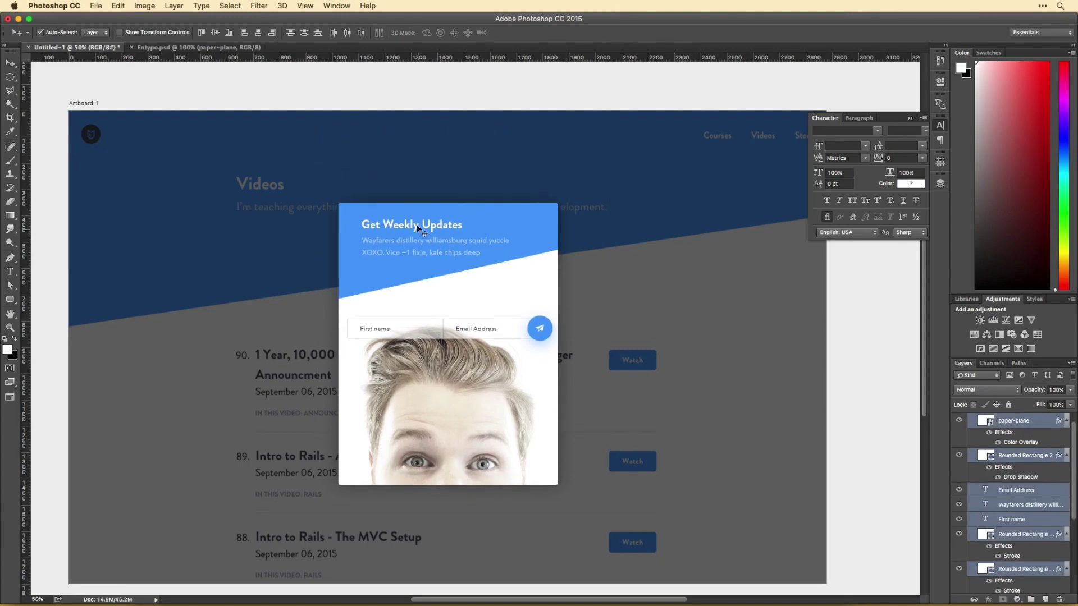
pyautogui.write('Hear from me every week!')
pyautogui.moveTo(416, 222); pyautogui.dragTo(426, 223)
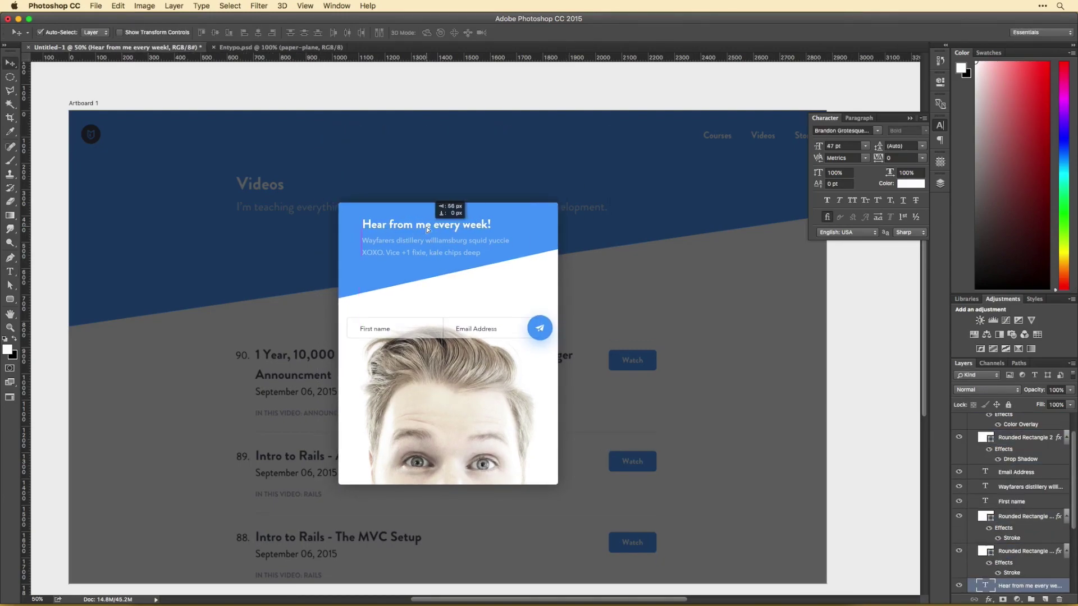
pyautogui.press('v')
pyautogui.click(562, 252)
pyautogui.press('a')
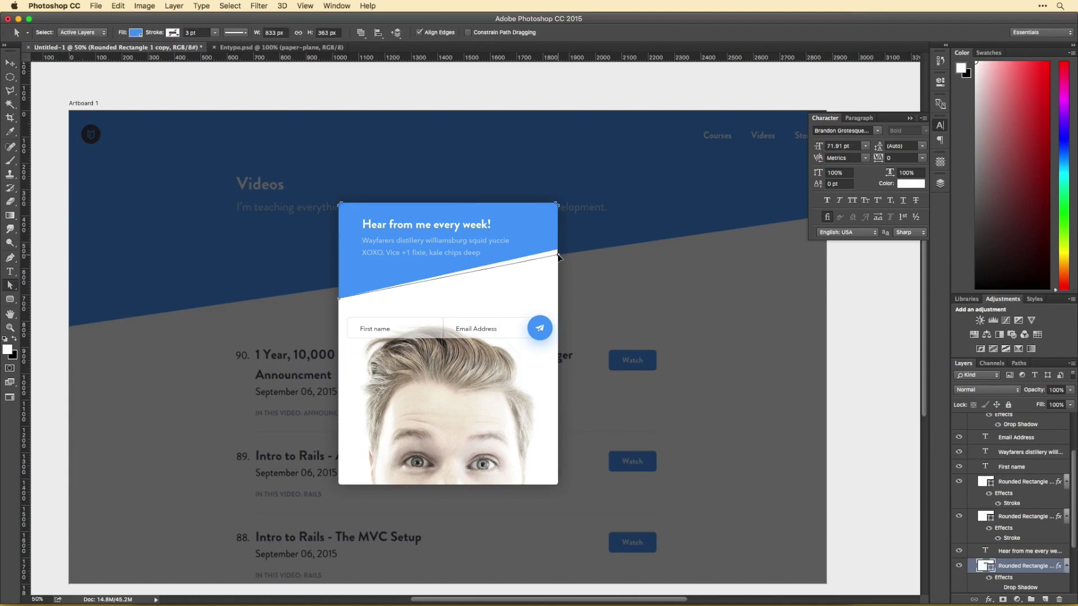
pyautogui.moveTo(340, 302); pyautogui.dragTo(341, 291)
# - Fine-tune the slant corner while zoomed in, then move the First name label up
pyautogui.hotkey('ctrl', '+')
pyautogui.hotkey('ctrl', '+')
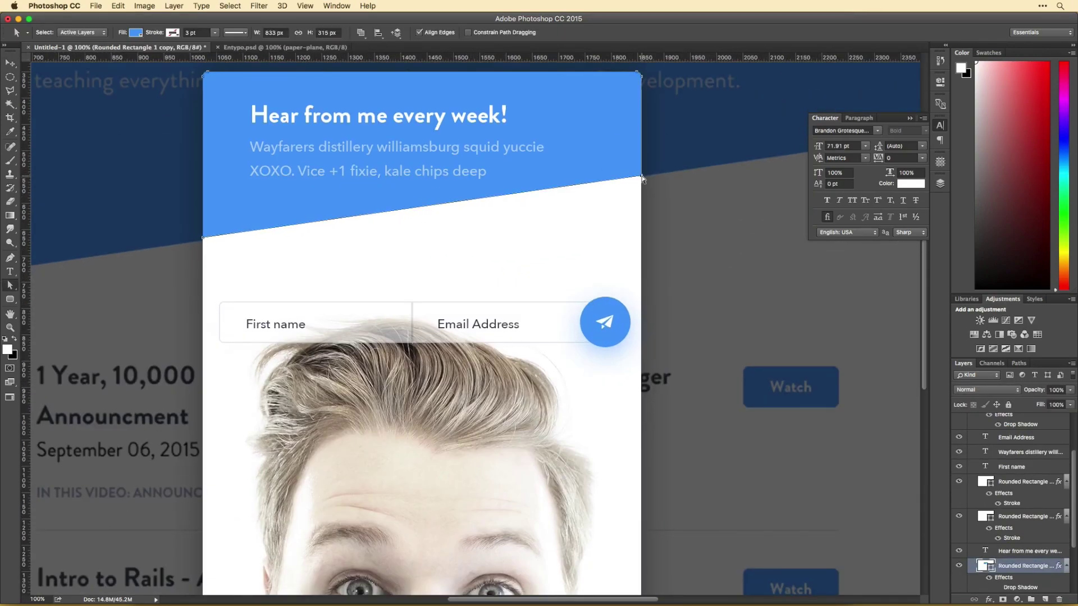
pyautogui.moveTo(203, 240); pyautogui.dragTo(202, 243)
pyautogui.hotkey('ctrl', '-')
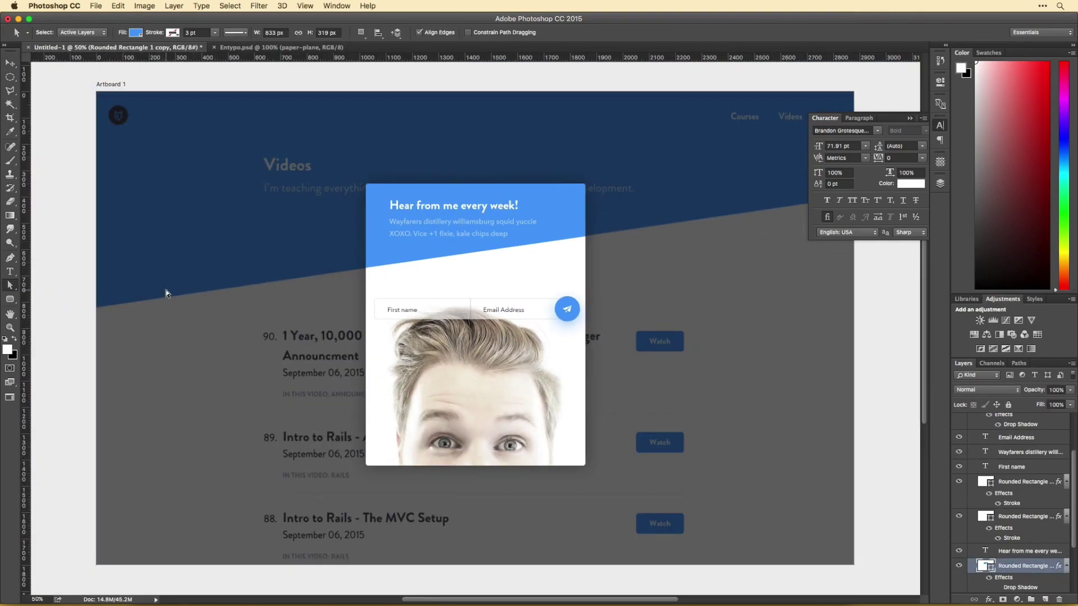
pyautogui.press('v')
pyautogui.moveTo(409, 309)
pyautogui.mouseDown()
pyautogui.moveTo(506, 285)
pyautogui.moveTo(404, 287)
pyautogui.mouseUp()
# - Widen the First name box and line it up with its label
pyautogui.moveTo(567, 287); pyautogui.dragTo(486, 285)
pyautogui.hotkey('ctrl', 't')
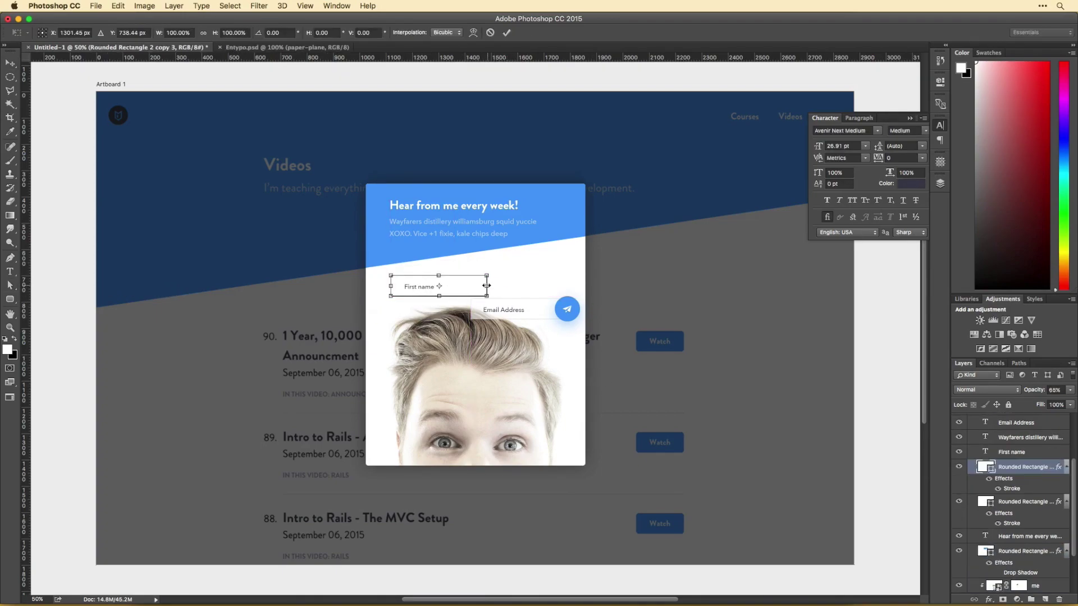
pyautogui.press('Return')
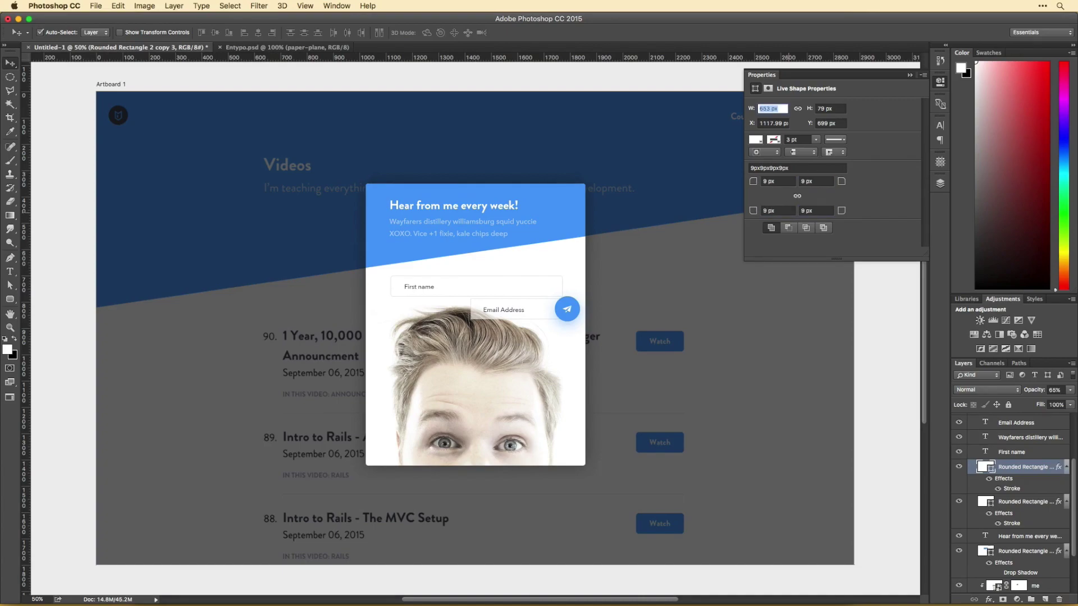
# - Duplicate the First name field below and relabel the copy 'Email Address'
pyautogui.click(516, 312)
pyautogui.press('Delete')
pyautogui.moveTo(472, 286); pyautogui.dragTo(472, 315)
pyautogui.press('t')
pyautogui.doubleClick(411, 316)
pyautogui.write('Email')
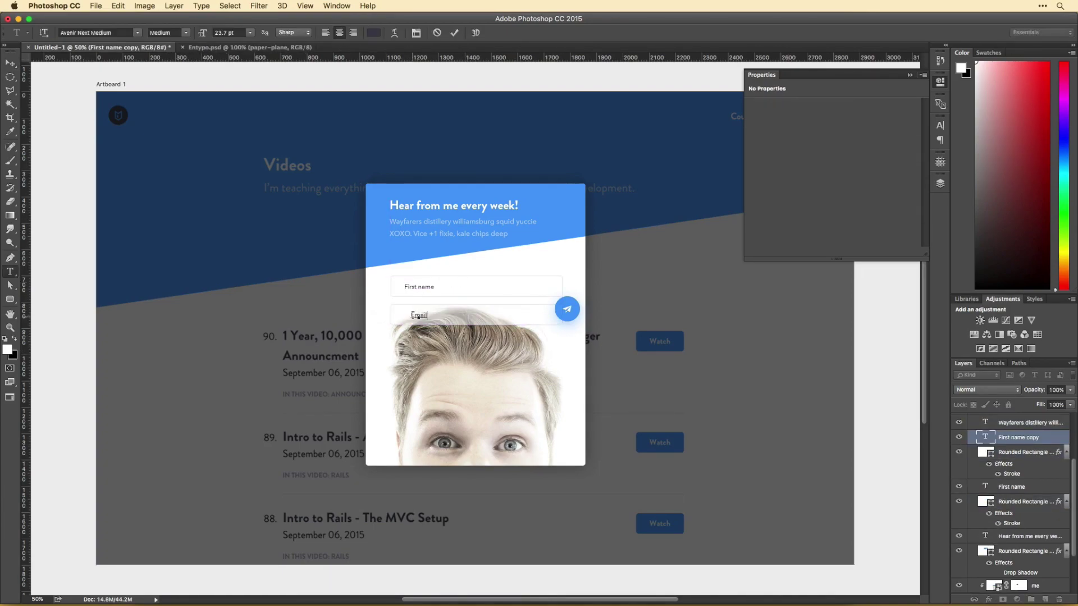
pyautogui.write(' Address')
pyautogui.hotkey('ctrl', 'Return')
# - Give the field outline a light grey stroke
pyautogui.click(476, 294)
pyautogui.doubleClick(1011, 523)
pyautogui.click(723, 249)
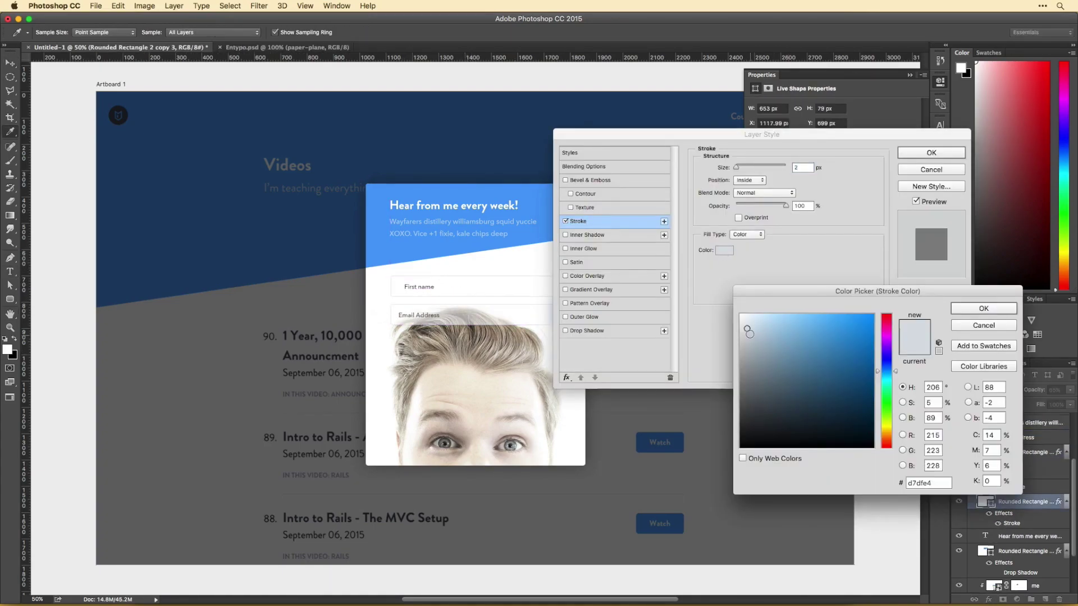
pyautogui.press('Return')
pyautogui.press('Return')
# - Move the send button up beside the fields and nudge the Email field down
pyautogui.moveTo(567, 310); pyautogui.dragTo(562, 298)
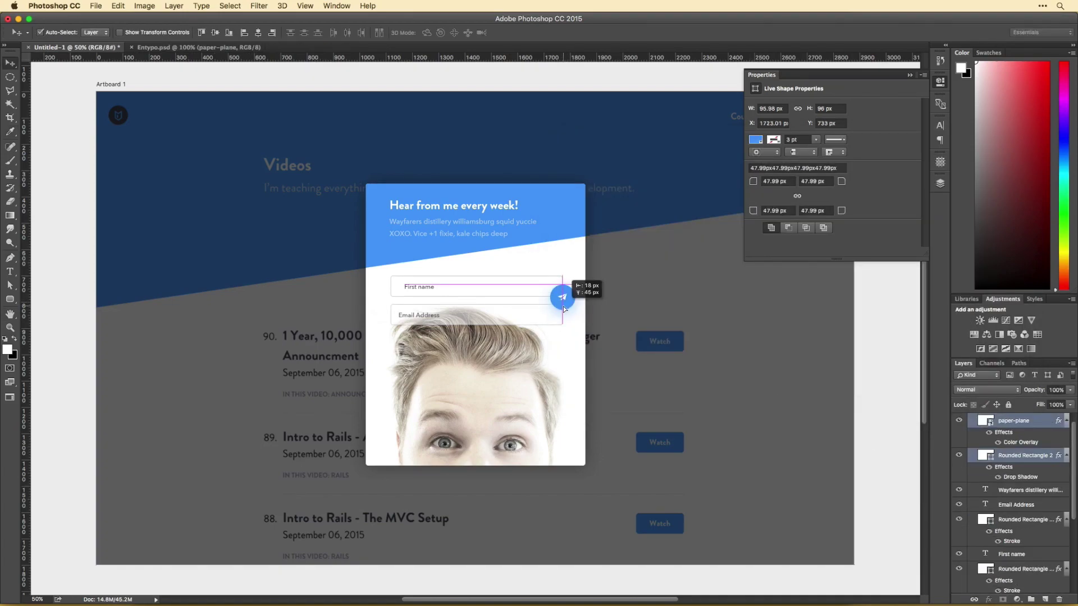
pyautogui.click(573, 327)
pyautogui.hotkey('shift', 'Down')
pyautogui.hotkey('shift', 'Down')
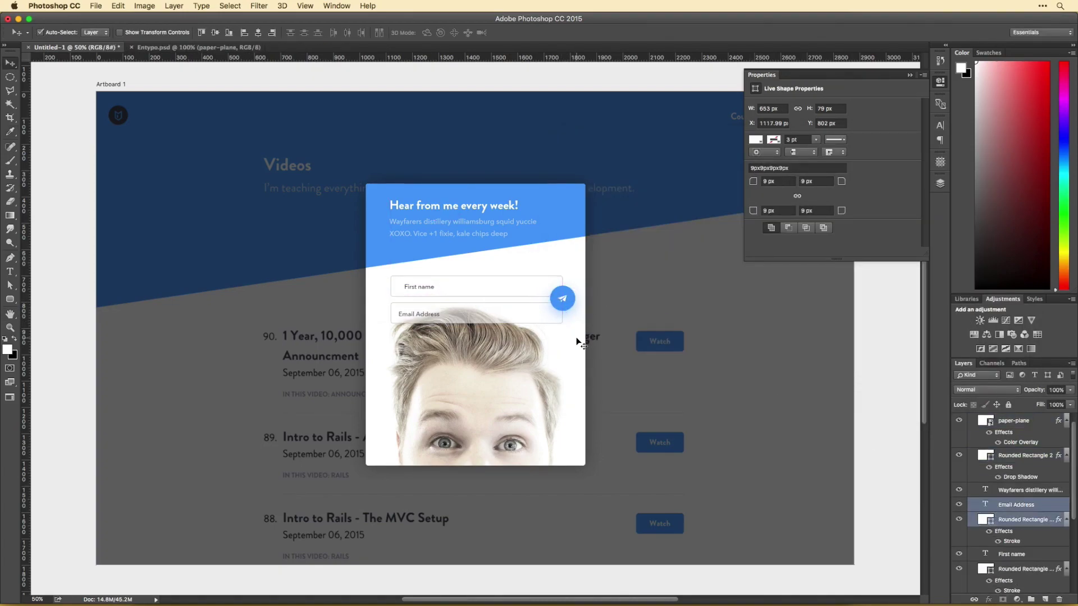
pyautogui.hscroll(2, 603, 469)
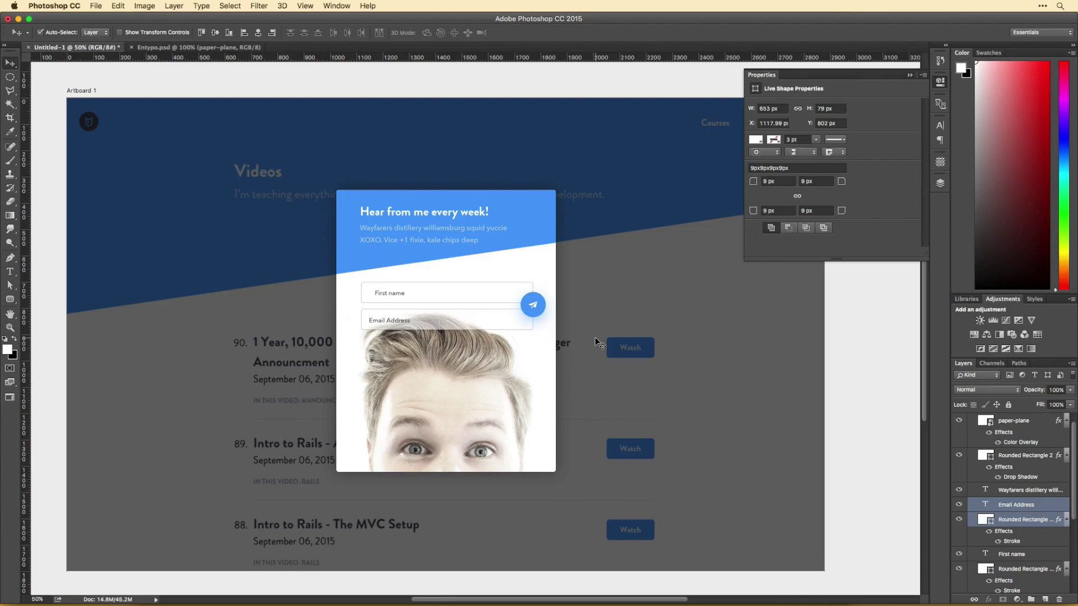
# - Brighten the portrait with a Levels adjustment clipped to it
pyautogui.click(511, 381)
pyautogui.click(993, 321)
pyautogui.keyDown('alt'); pyautogui.click(1021, 516); pyautogui.keyUp('alt')
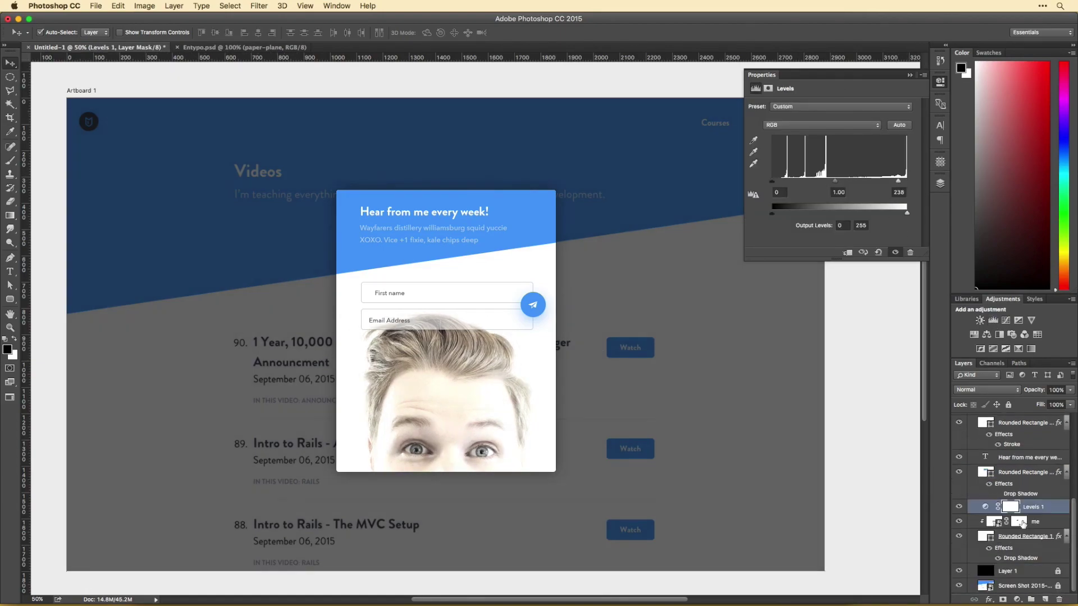
pyautogui.moveTo(899, 182); pyautogui.dragTo(907, 181)
pyautogui.moveTo(834, 180); pyautogui.dragTo(823, 185)
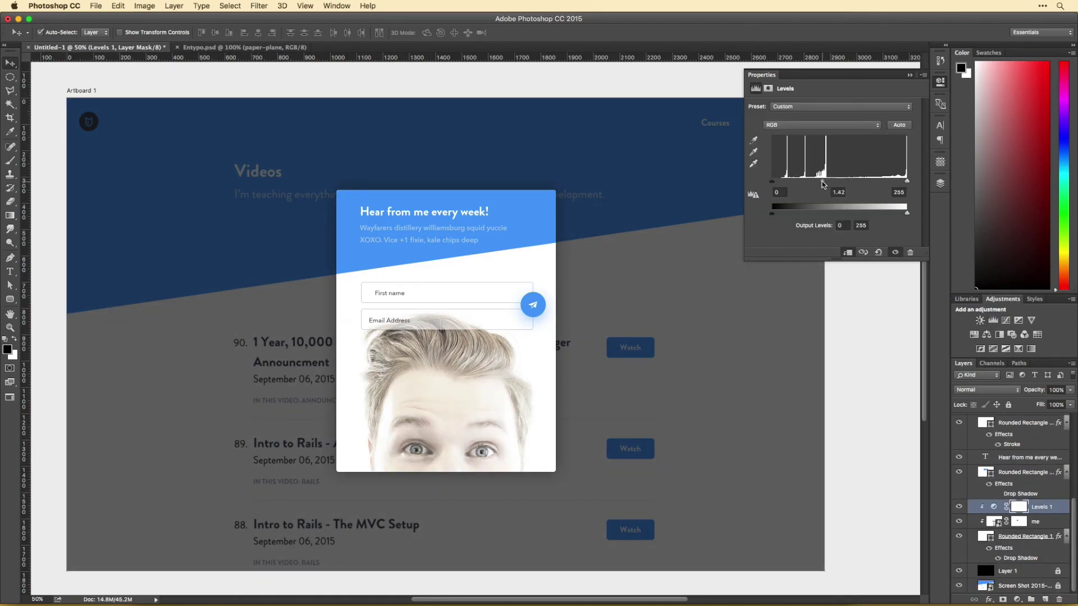
# - Scale the portrait to about 74% and reposition it inside the card
pyautogui.click(447, 396)
pyautogui.hotkey('ctrl', 't')
pyautogui.moveTo(721, 295); pyautogui.dragTo(637, 330)
pyautogui.moveTo(459, 404)
pyautogui.mouseDown()
pyautogui.moveTo(440, 336)
pyautogui.moveTo(361, 385)
pyautogui.moveTo(476, 441)
pyautogui.mouseUp()
pyautogui.press('Return')
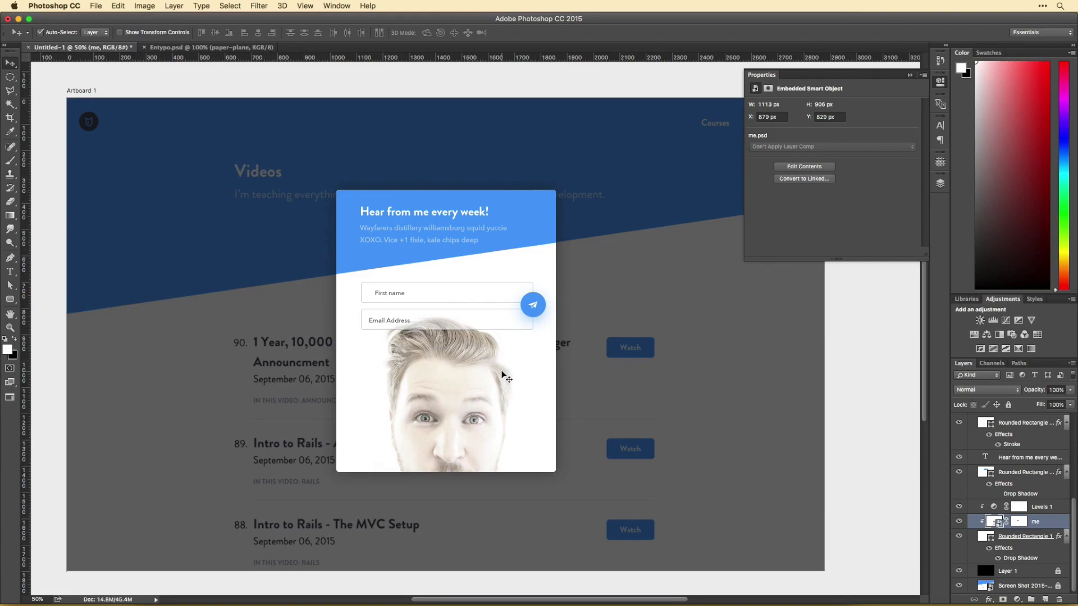
# - Apply a Gaussian Blur to the website screenshot background
pyautogui.click(1023, 586)
pyautogui.click(258, 5)
pyautogui.click(371, 173)
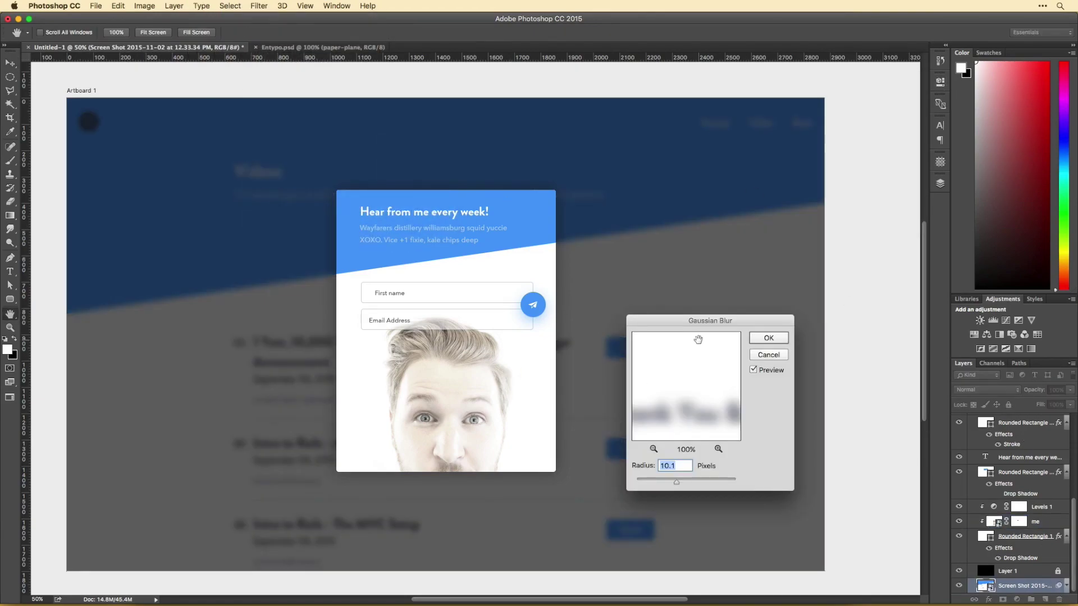
pyautogui.click(768, 337)
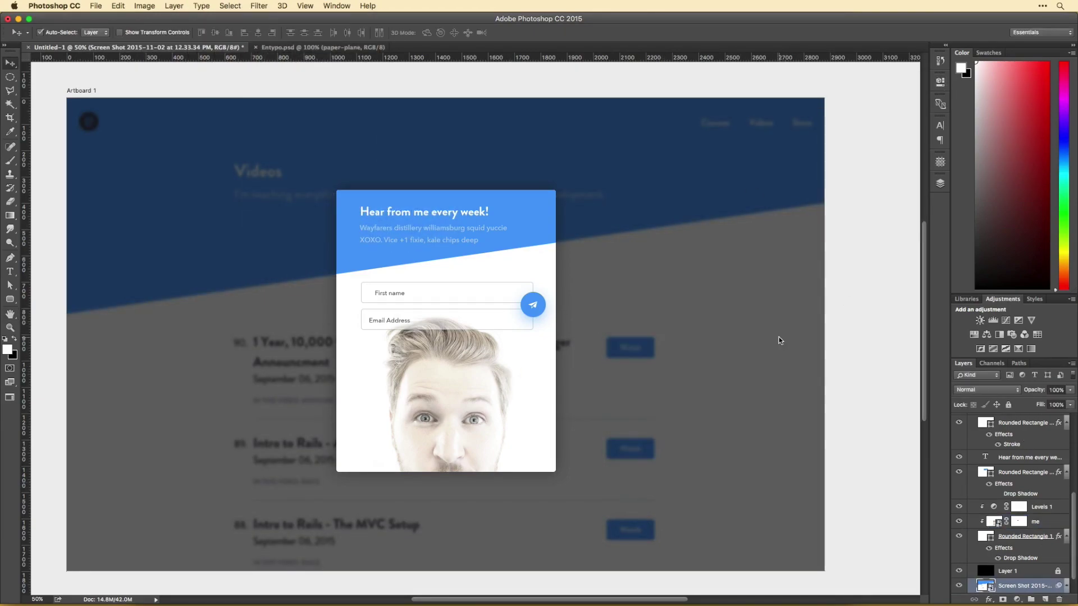